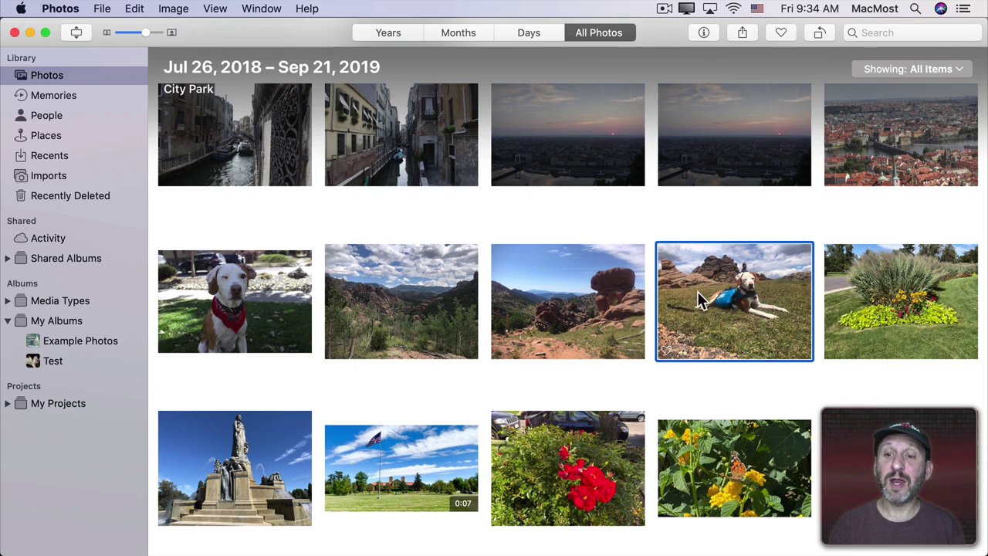
# - Open the dog photo in Photos' crop editor and trim a freeform crop around the dog, dropping the foreground rocks
pyautogui.doubleClick(697, 292)
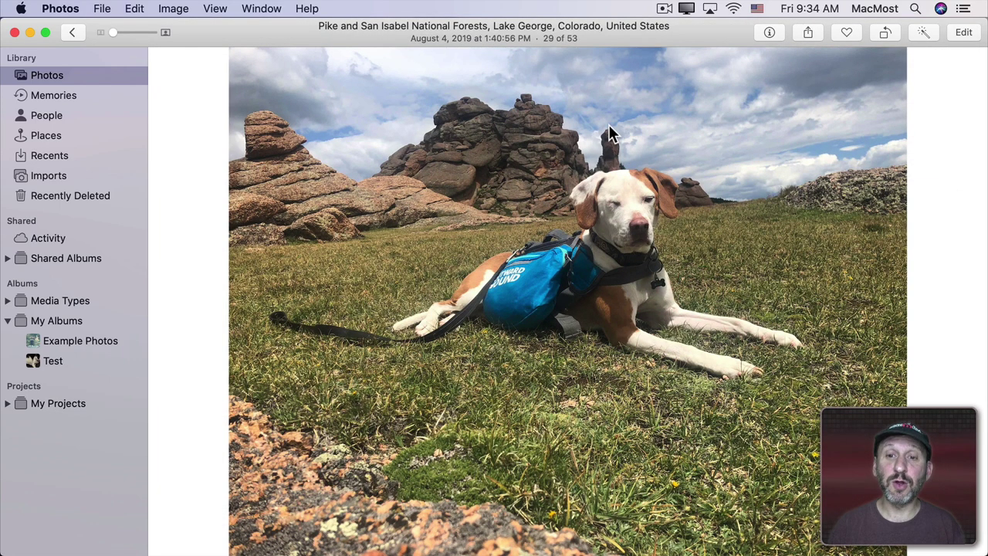
pyautogui.click(965, 32)
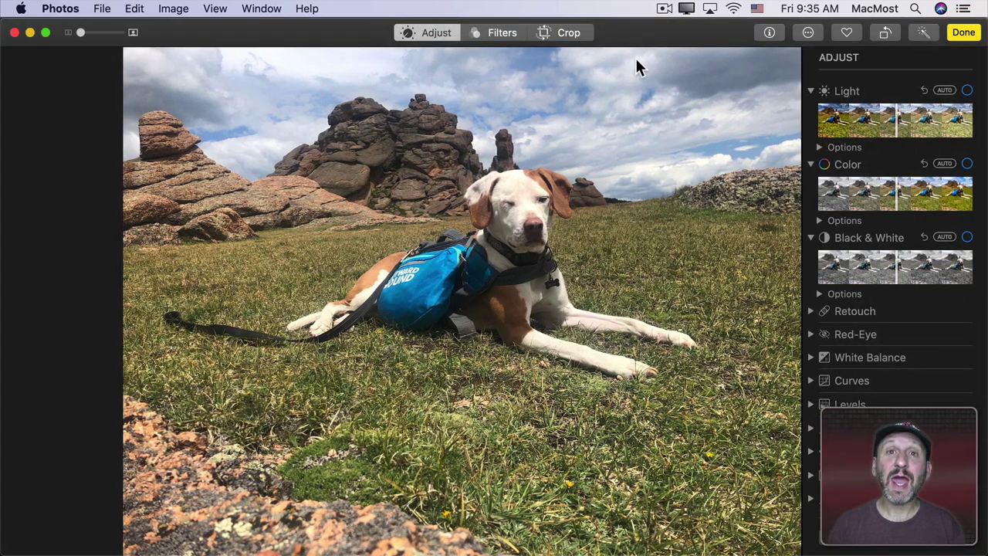
pyautogui.click(563, 33)
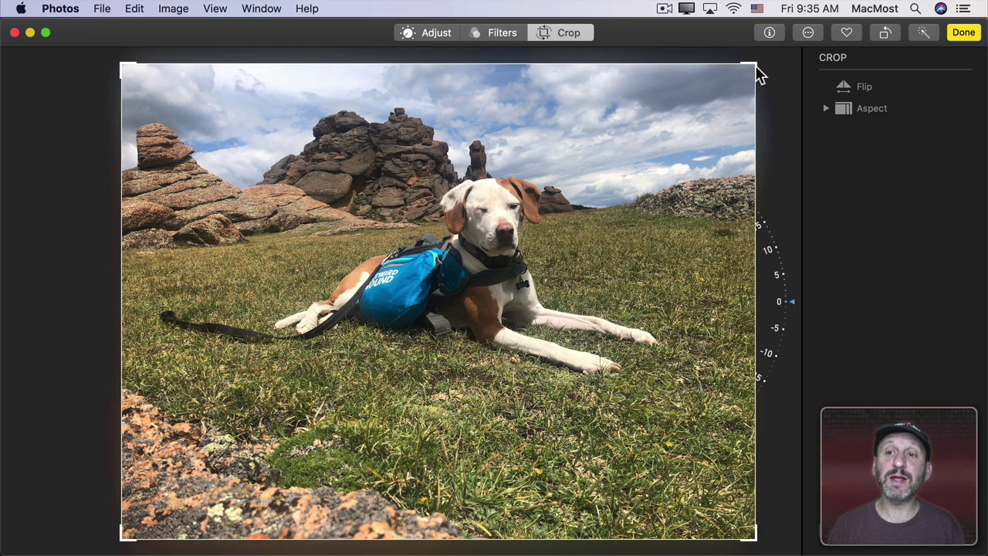
pyautogui.moveTo(757, 69); pyautogui.dragTo(706, 120)
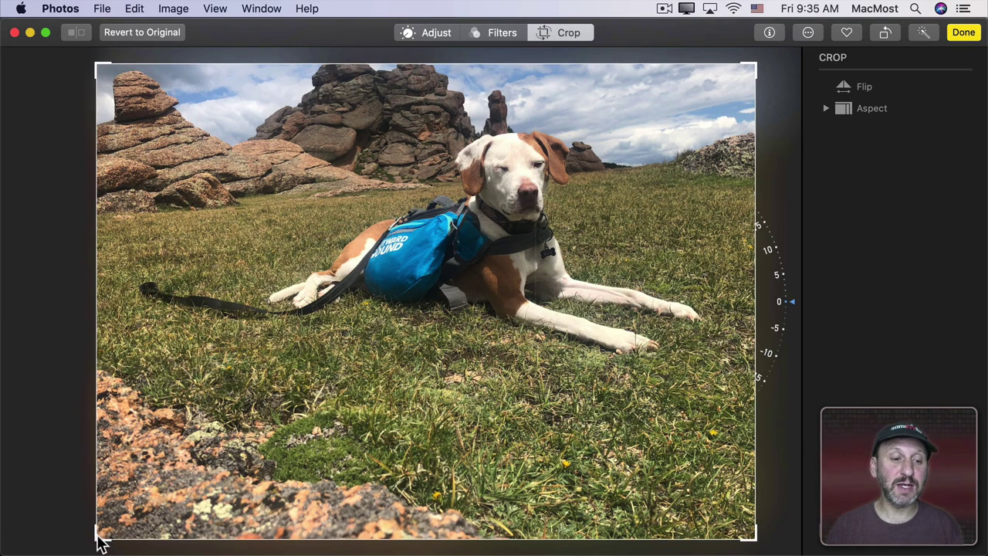
pyautogui.moveTo(98, 535); pyautogui.dragTo(188, 389)
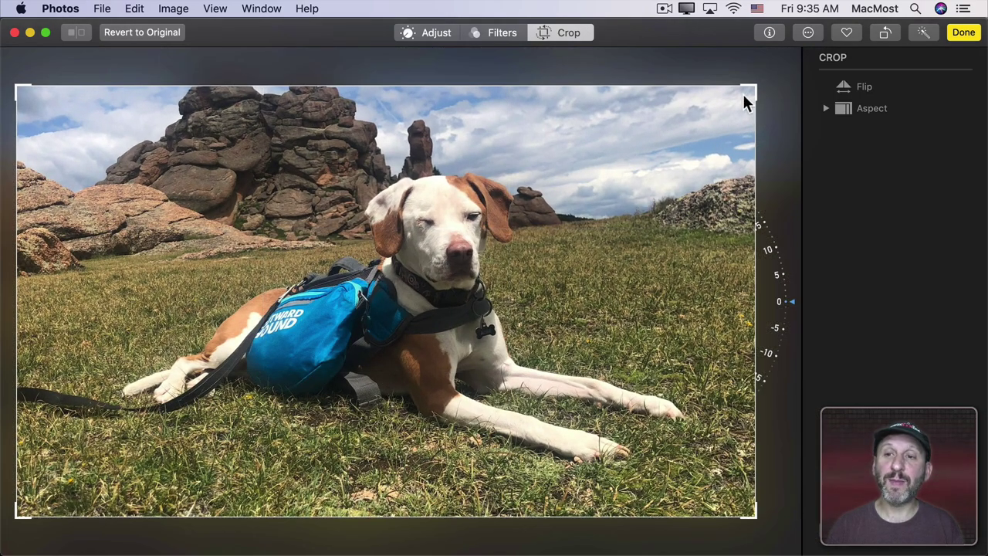
pyautogui.moveTo(756, 94); pyautogui.dragTo(792, 73)
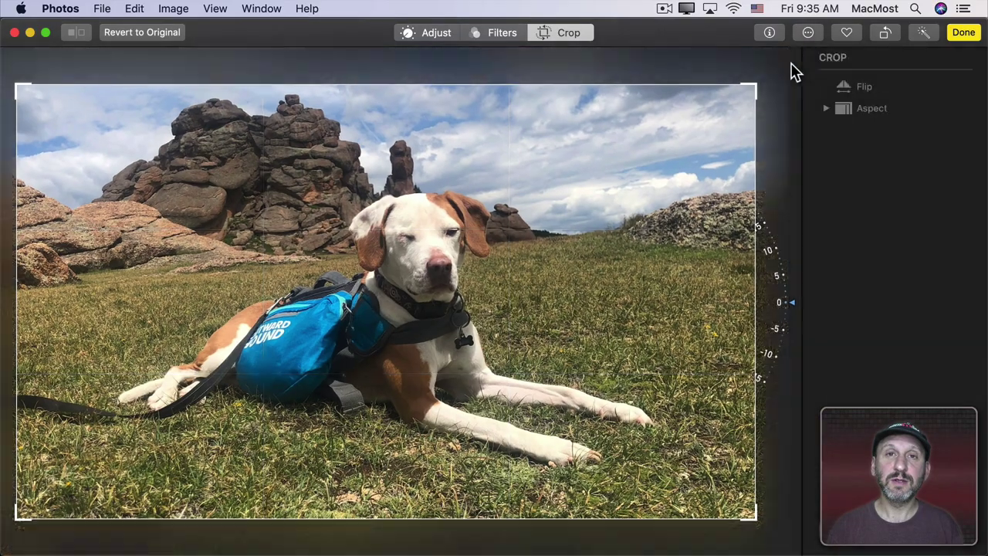
pyautogui.moveTo(360, 270); pyautogui.dragTo(405, 264)
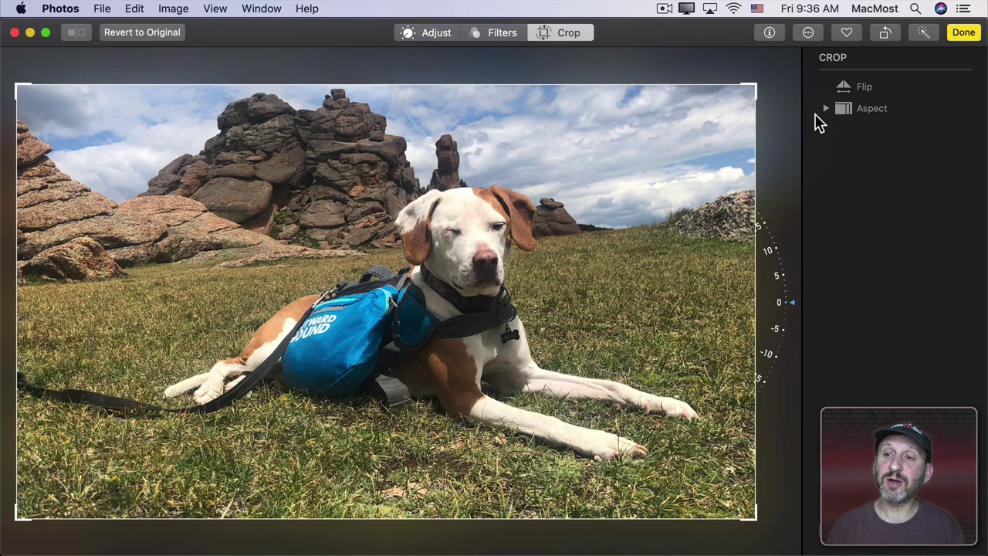
# - Set the crop aspect to Square (custom 1:1), tighten it around the dog, and finish editing
pyautogui.click(827, 109)
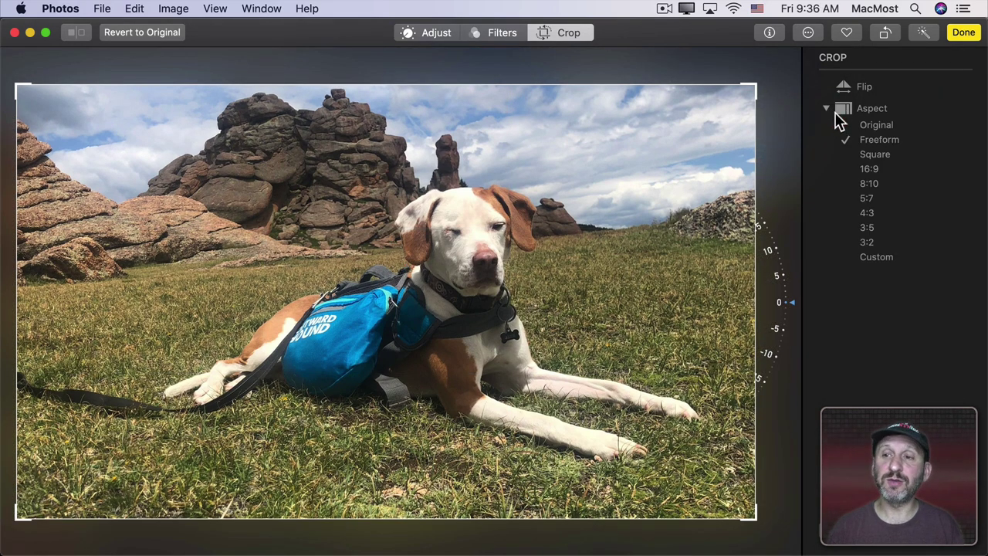
pyautogui.click(878, 125)
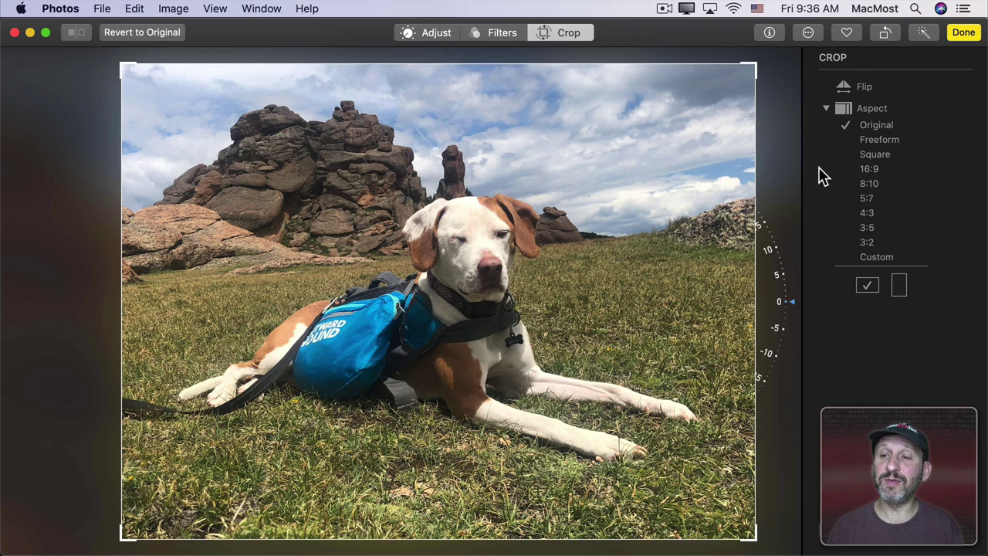
pyautogui.click(876, 141)
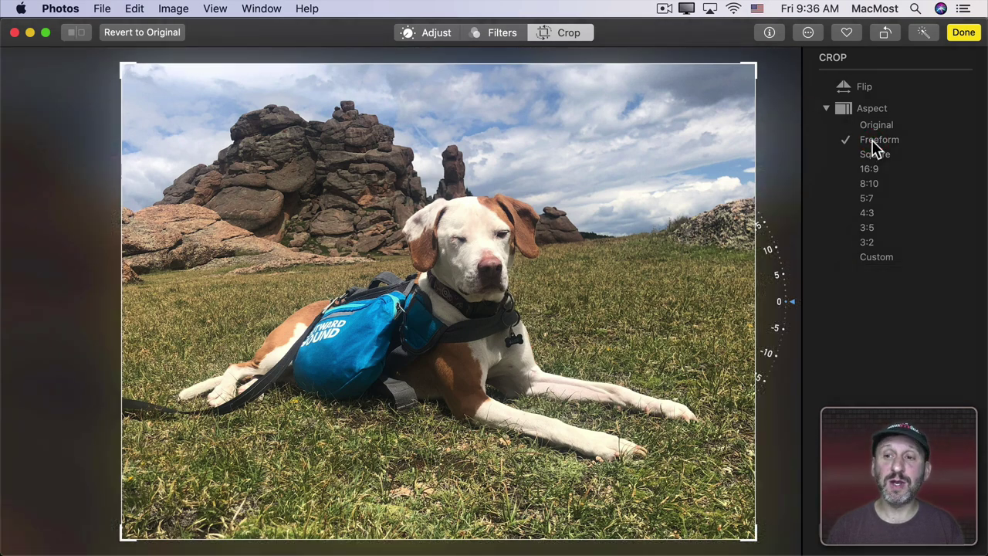
pyautogui.click(880, 158)
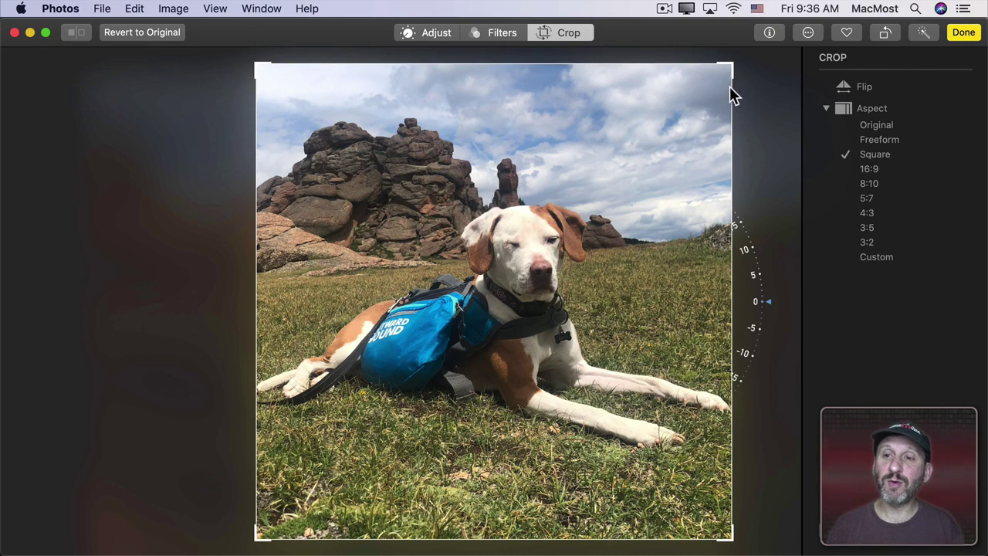
pyautogui.moveTo(733, 71); pyautogui.dragTo(760, 143)
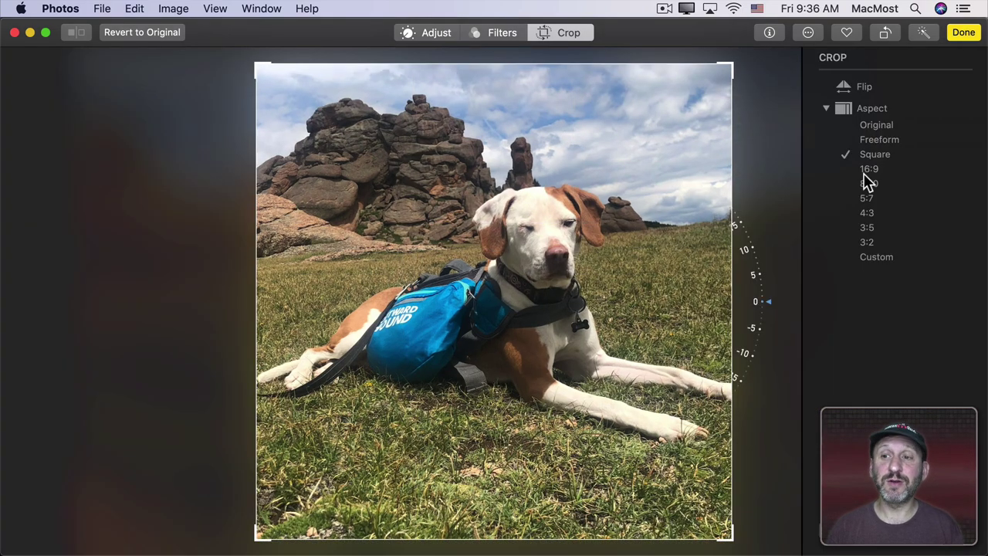
pyautogui.click(868, 259)
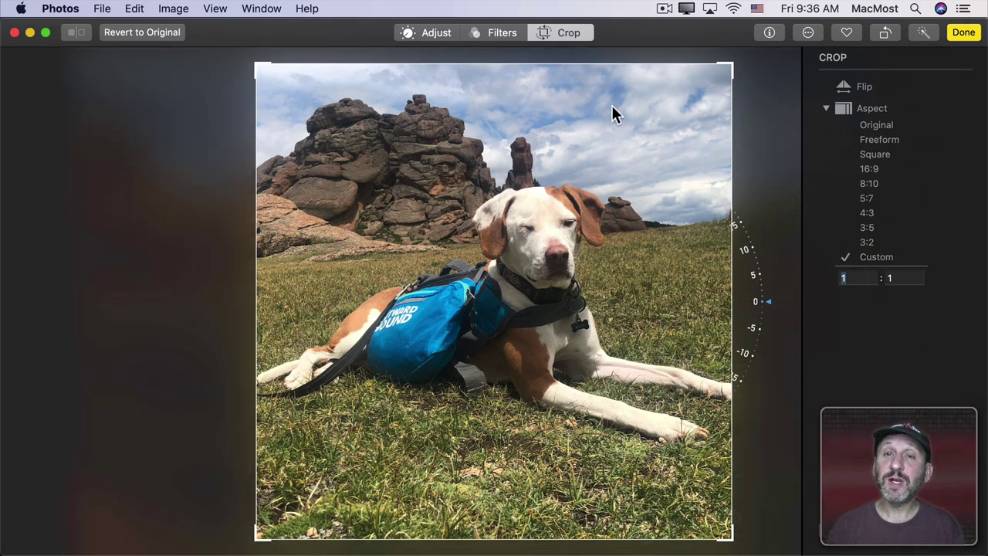
pyautogui.click(964, 34)
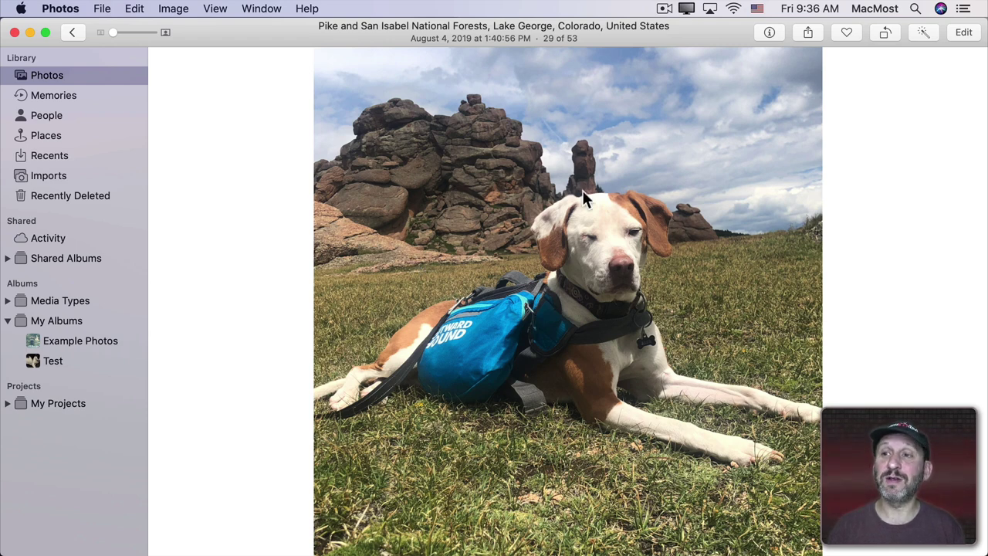
# - Revert the dog photo to its uncropped original and hide Photos
pyautogui.click(963, 32)
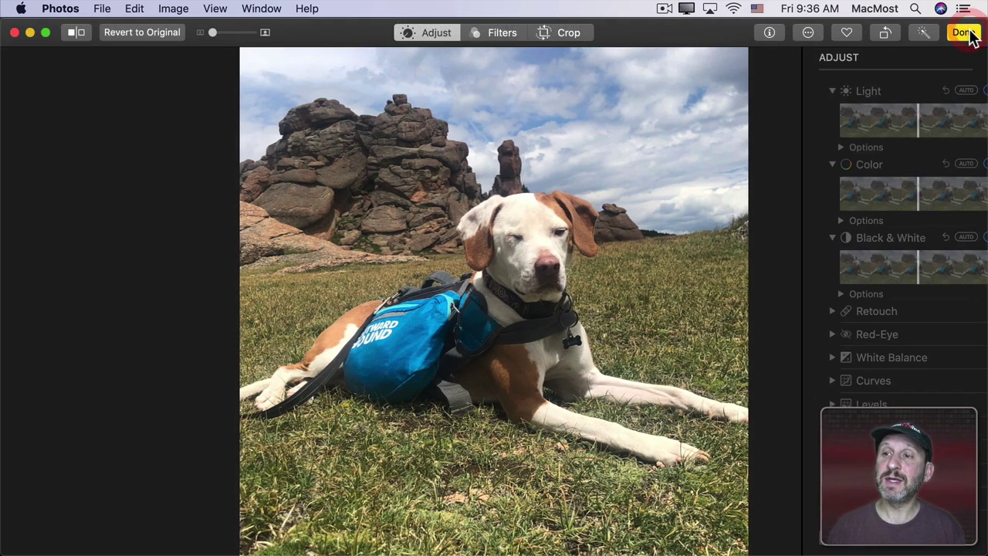
pyautogui.click(144, 34)
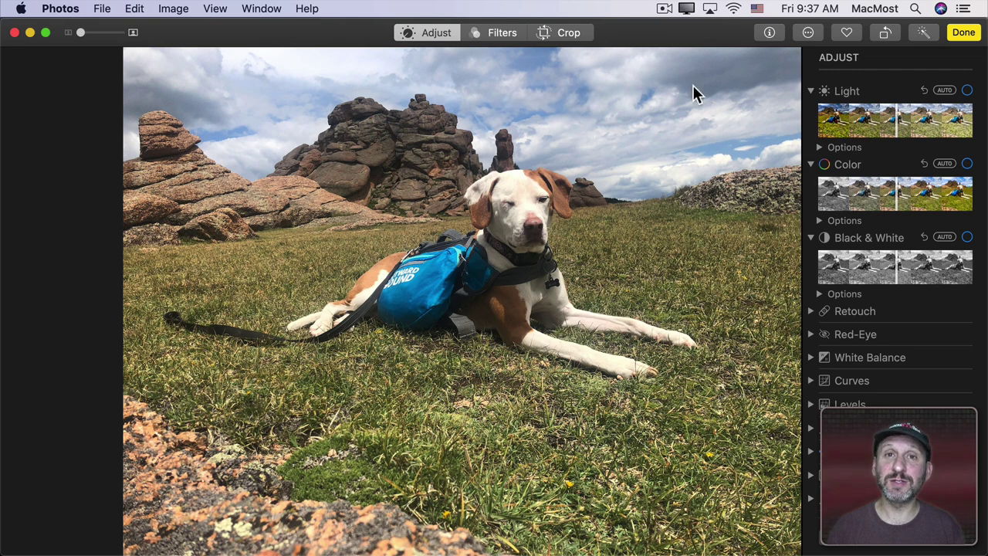
pyautogui.press('super+h')
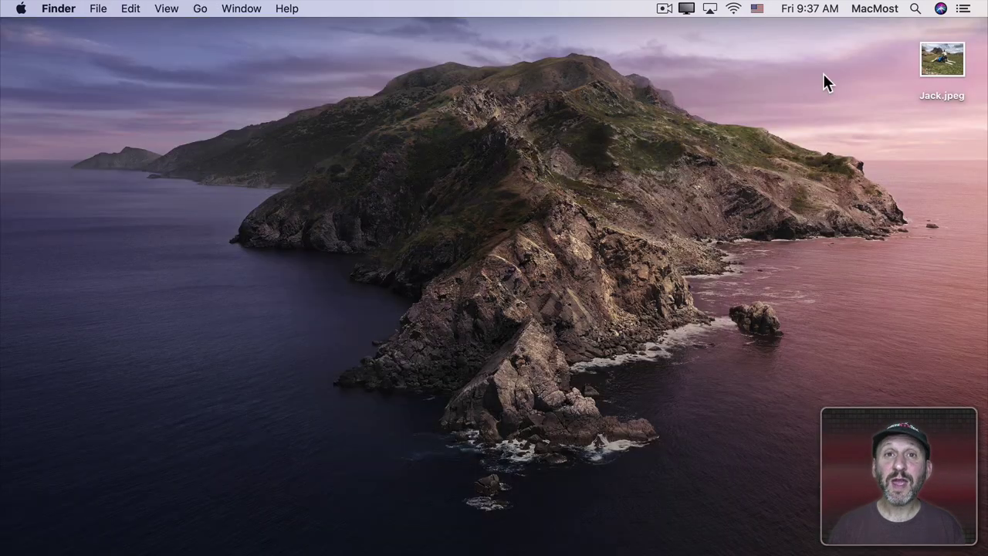
# - Open Jack.jpeg from the desktop in Preview using Open With > Preview.app
pyautogui.doubleClick(940, 68)
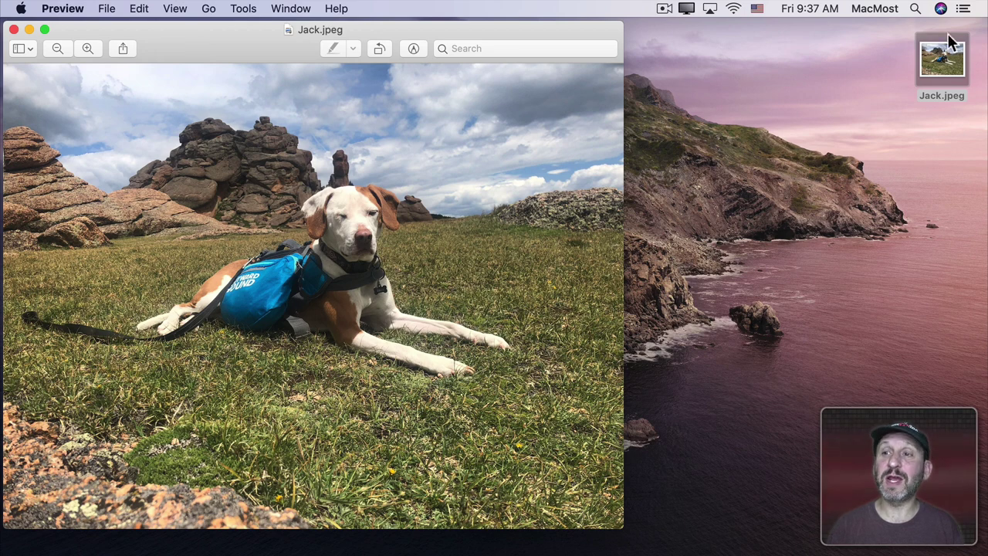
pyautogui.keyDown('ctrl'); pyautogui.click(927, 70); pyautogui.keyUp('ctrl')
pyautogui.moveTo(848, 84)
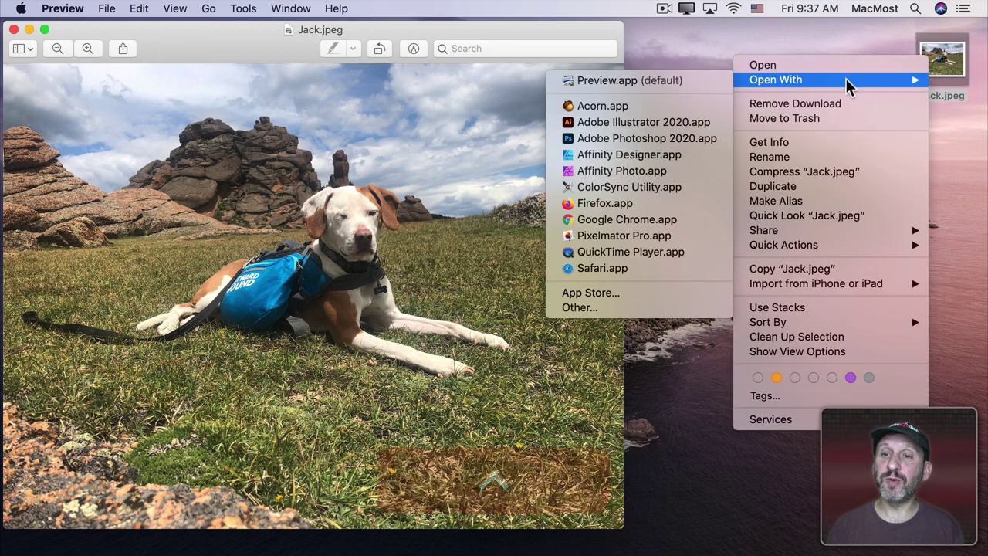
pyautogui.click(680, 85)
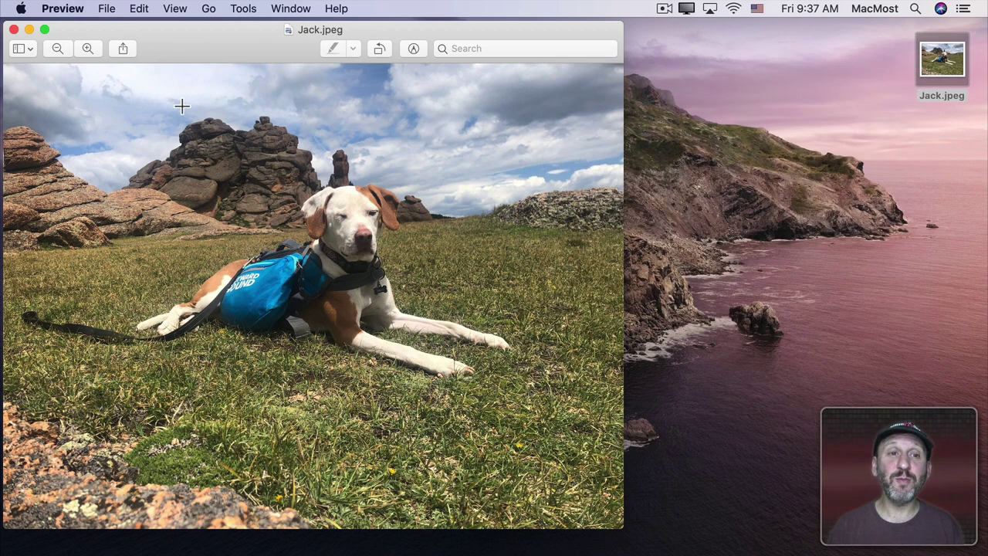
# - Select a rectangle around the dog in Jack.jpeg and crop to it with Tools > Crop
pyautogui.click(242, 8)
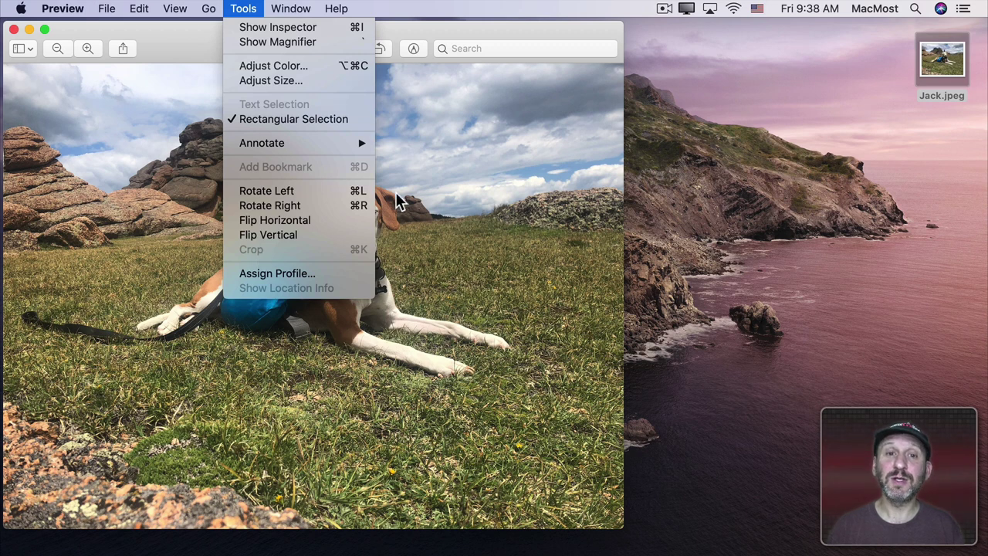
pyautogui.click(387, 133)
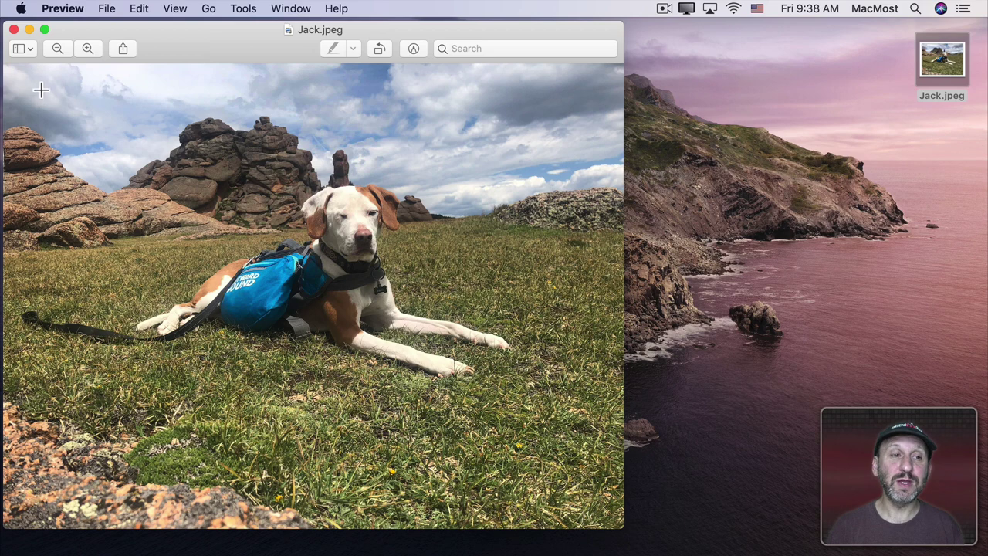
pyautogui.moveTo(37, 90); pyautogui.dragTo(569, 439)
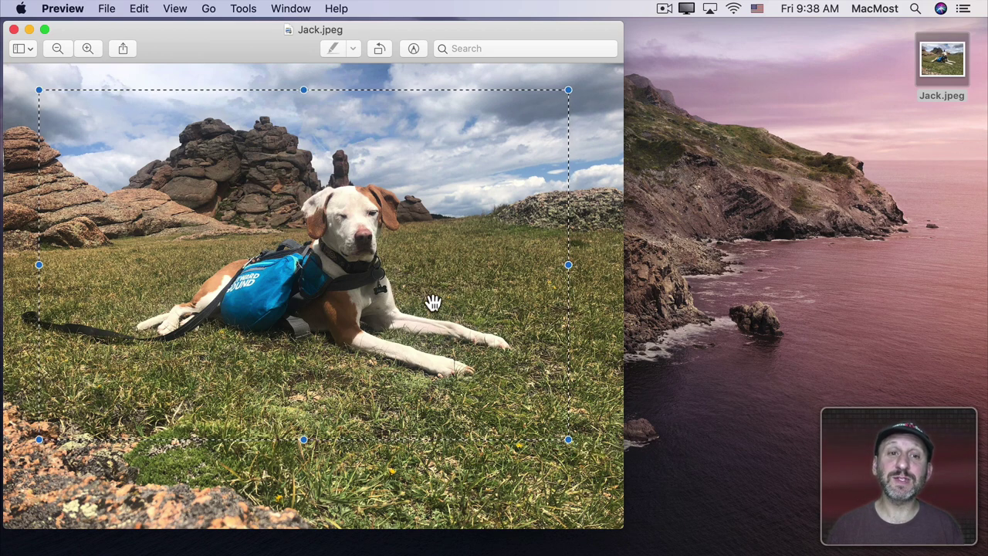
pyautogui.click(243, 9)
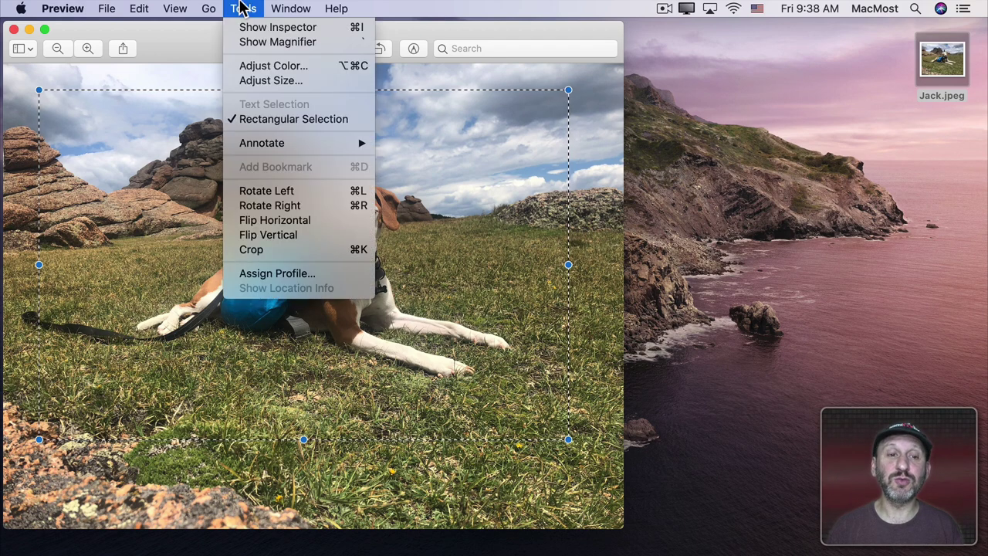
pyautogui.click(288, 250)
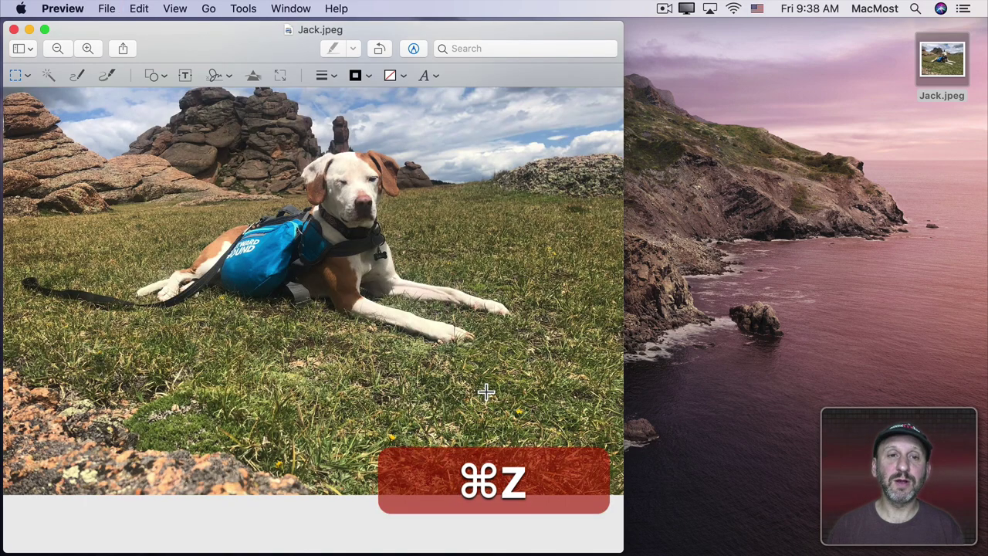
# - Crop Jack.jpeg again with a Markup rectangular selection around the dog and rocks
pyautogui.click(413, 48)
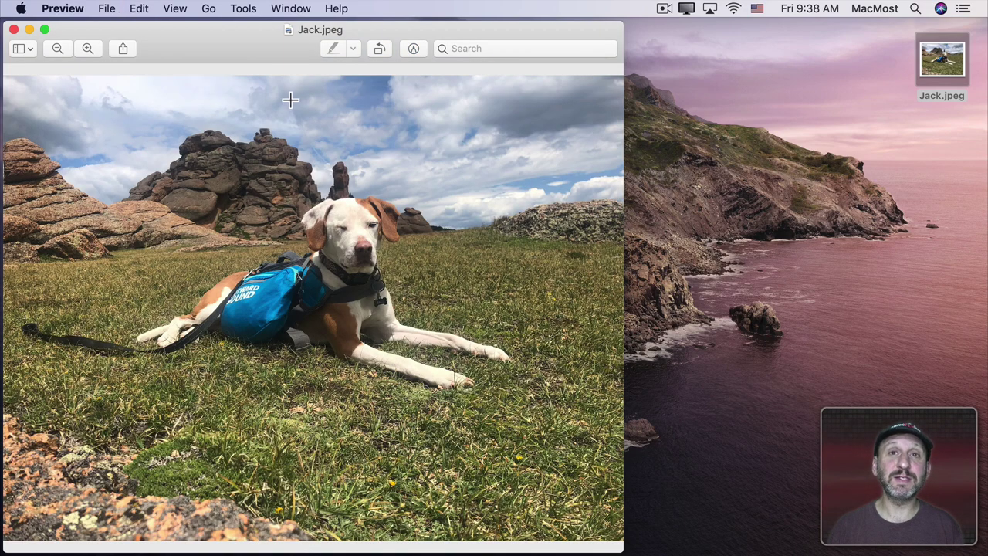
pyautogui.click(413, 49)
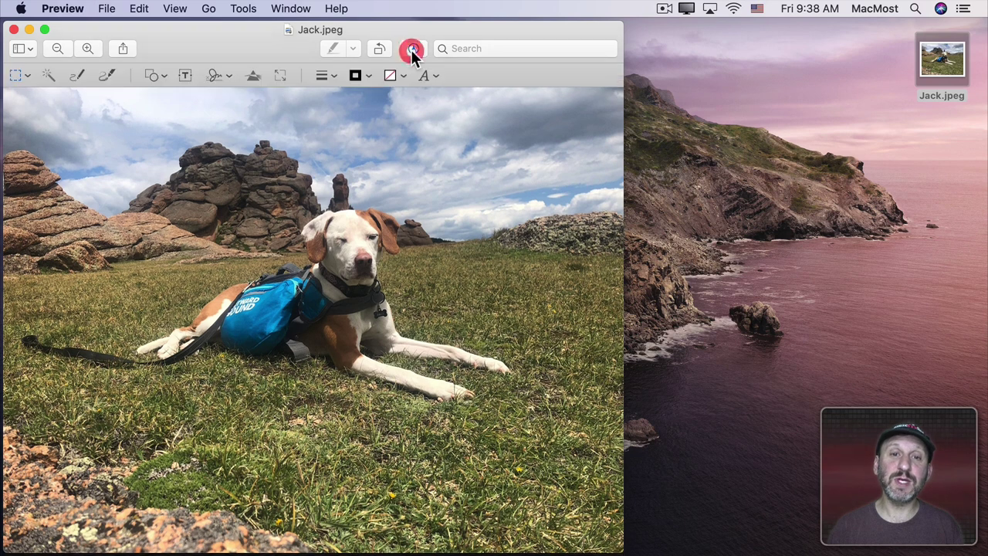
pyautogui.click(24, 75)
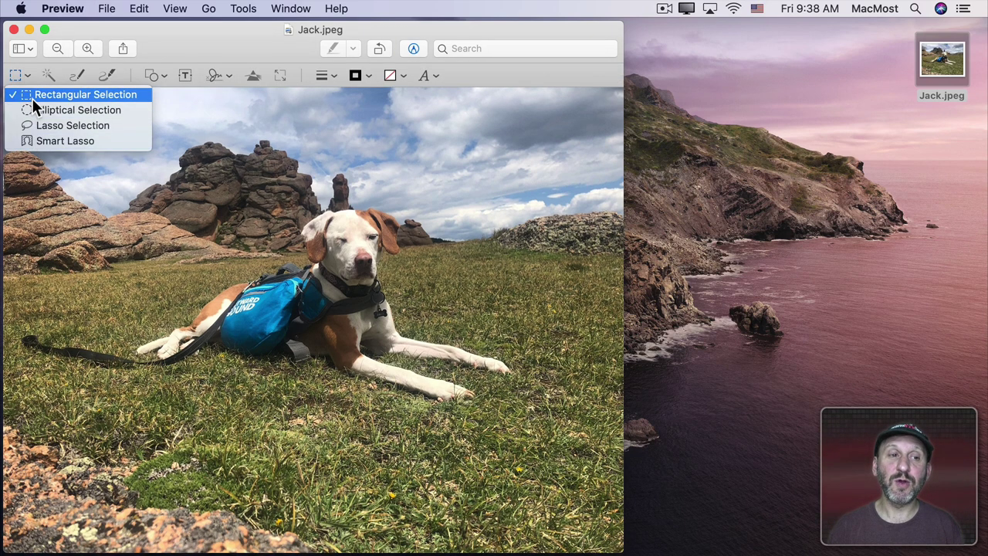
pyautogui.click(32, 99)
pyautogui.moveTo(20, 146); pyautogui.dragTo(570, 447)
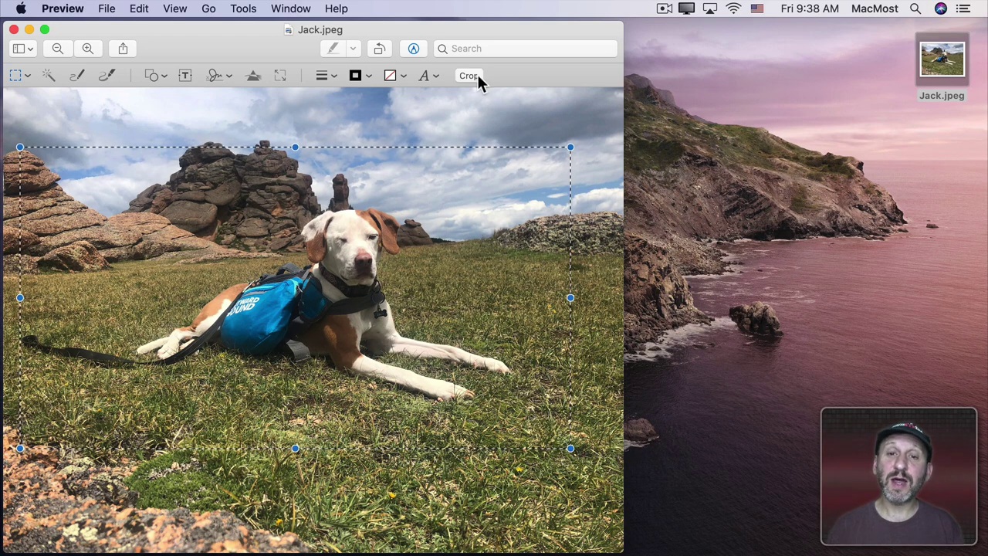
pyautogui.click(243, 9)
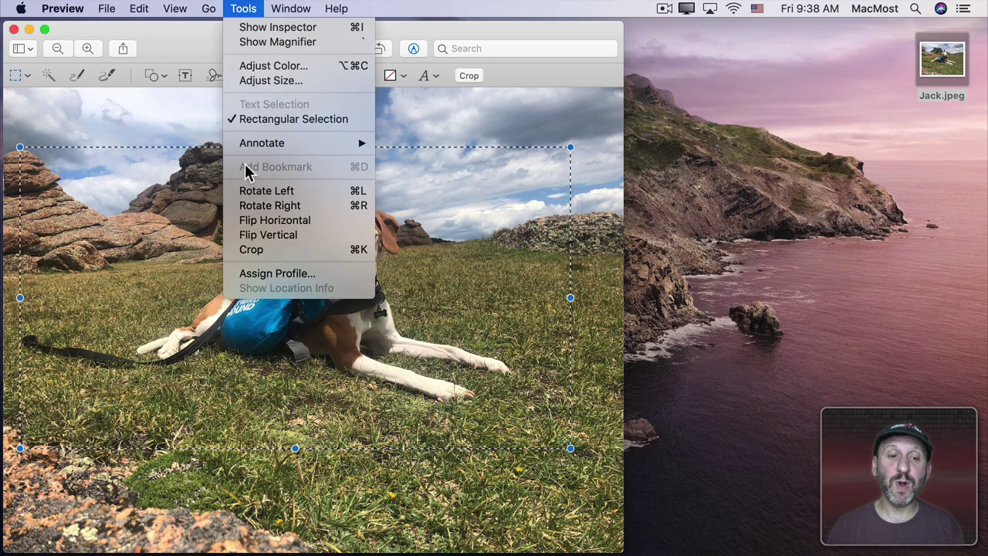
pyautogui.click(264, 251)
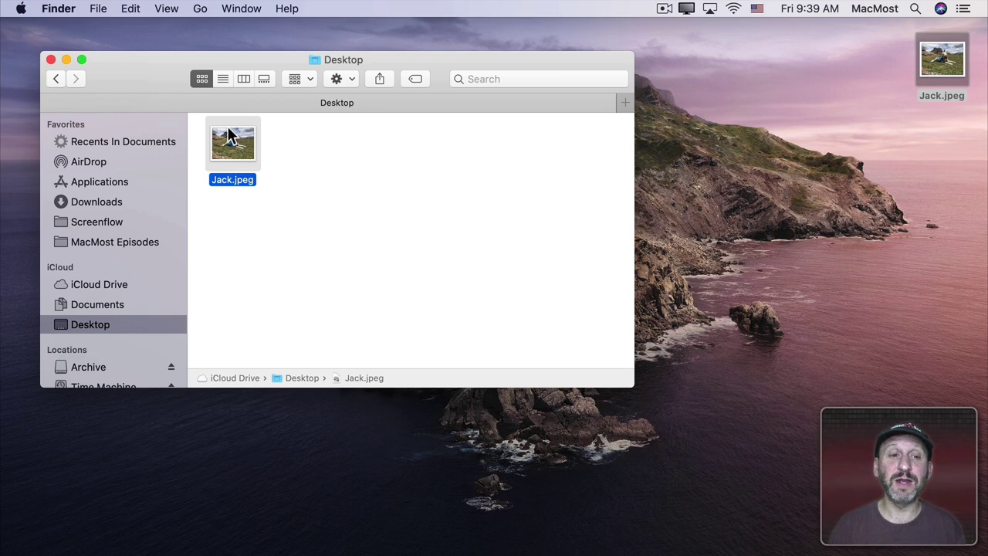
pyautogui.click(222, 79)
pyautogui.click(244, 79)
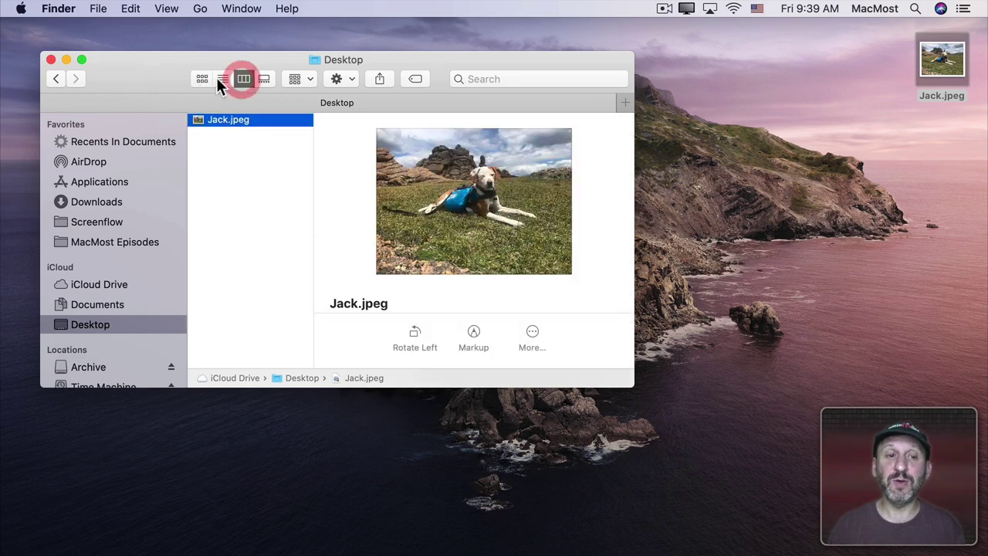
pyautogui.click(201, 78)
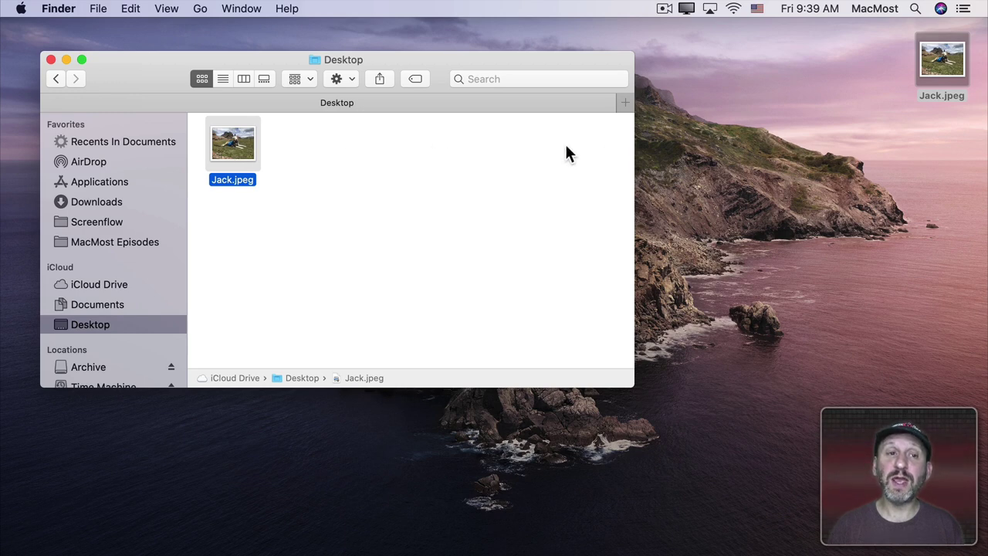
# - Show Finder's preview pane for Jack.jpeg and open the photo in Markup
pyautogui.click(166, 8)
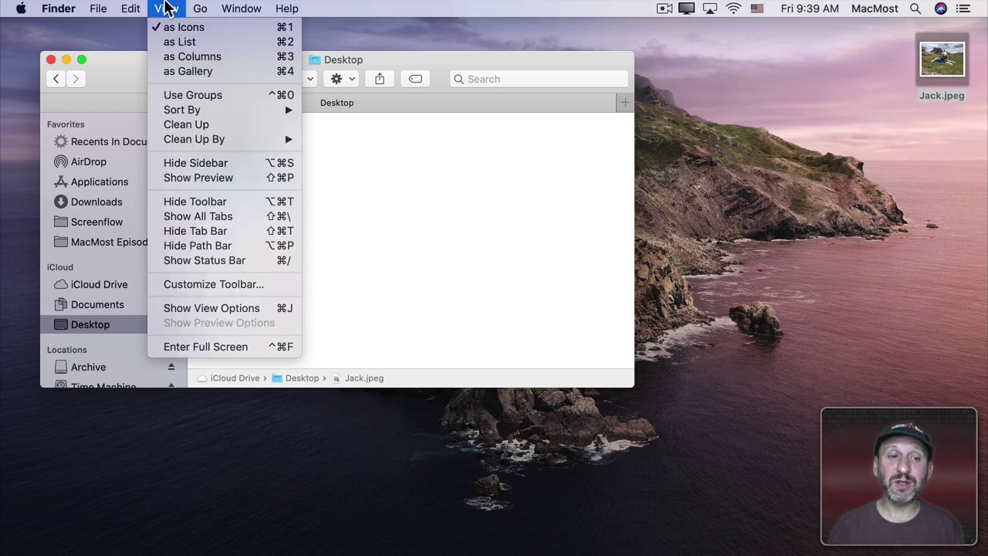
pyautogui.click(202, 179)
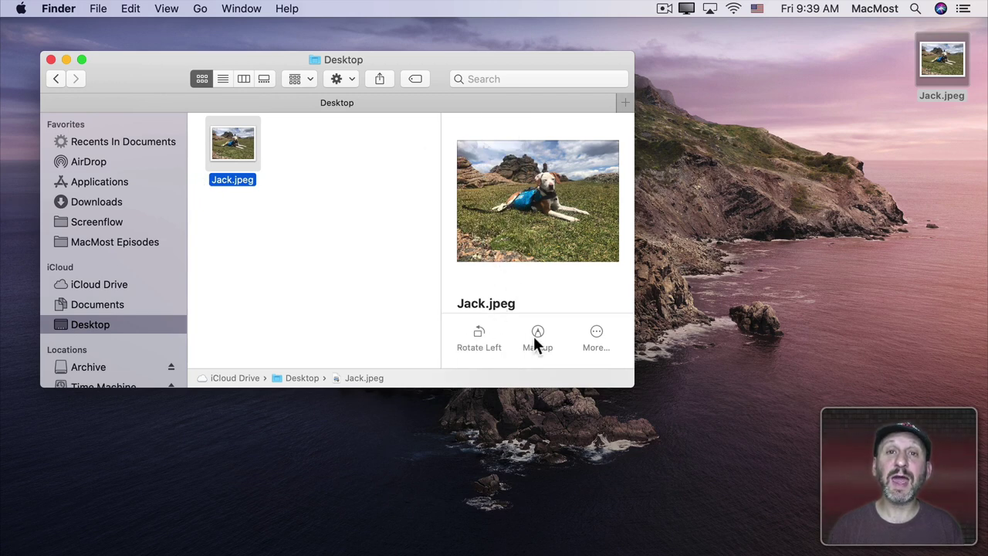
pyautogui.click(596, 331)
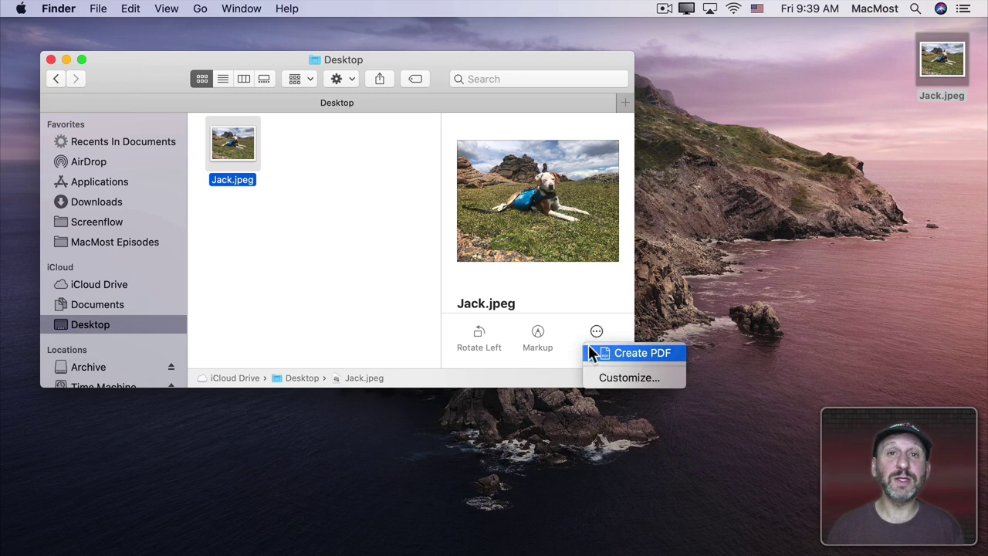
pyautogui.click(563, 300)
pyautogui.click(537, 333)
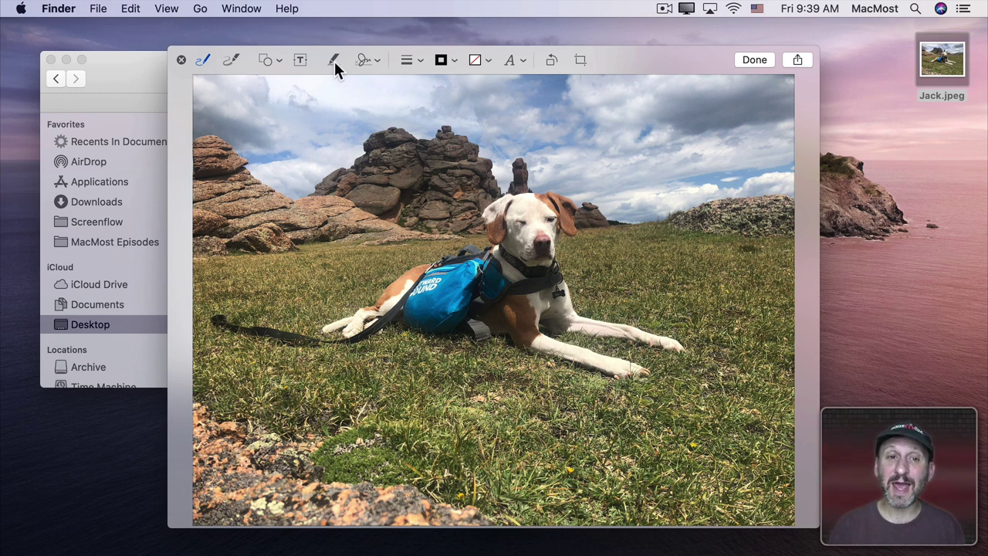
# - Crop Jack.jpeg in Markup by pulling the corners in around the dog, then re-tighten and reapply
pyautogui.click(581, 62)
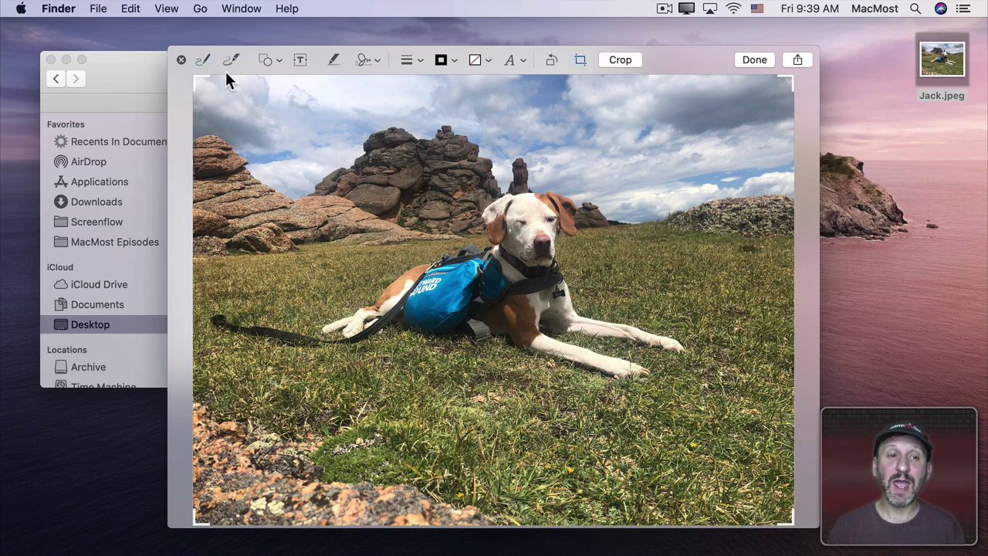
pyautogui.moveTo(196, 77); pyautogui.dragTo(301, 128)
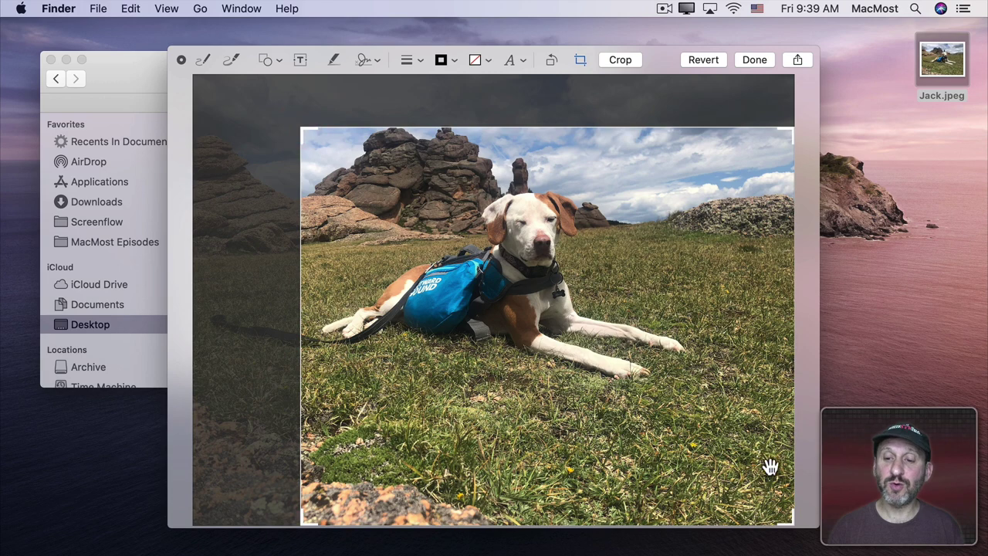
pyautogui.moveTo(786, 518); pyautogui.dragTo(716, 433)
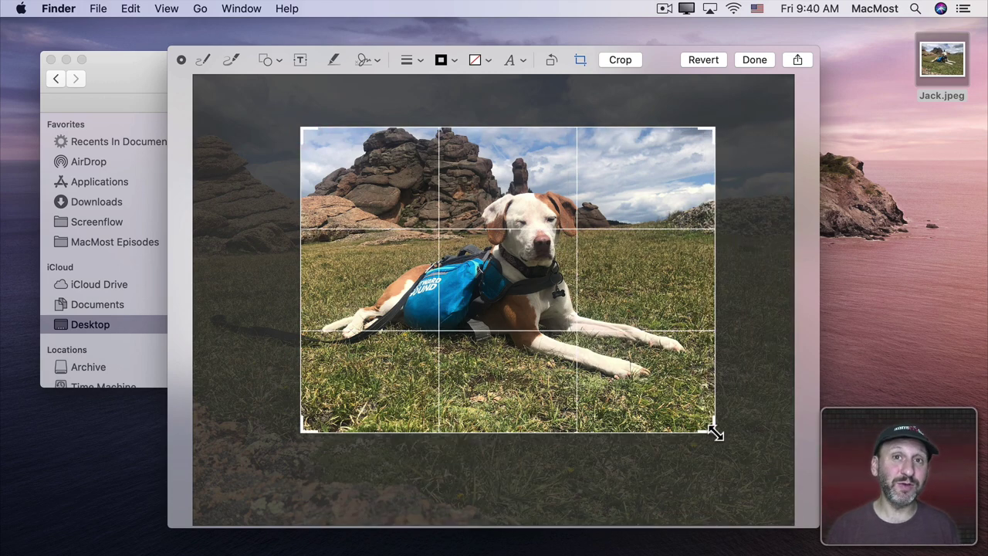
pyautogui.moveTo(716, 433); pyautogui.dragTo(725, 432)
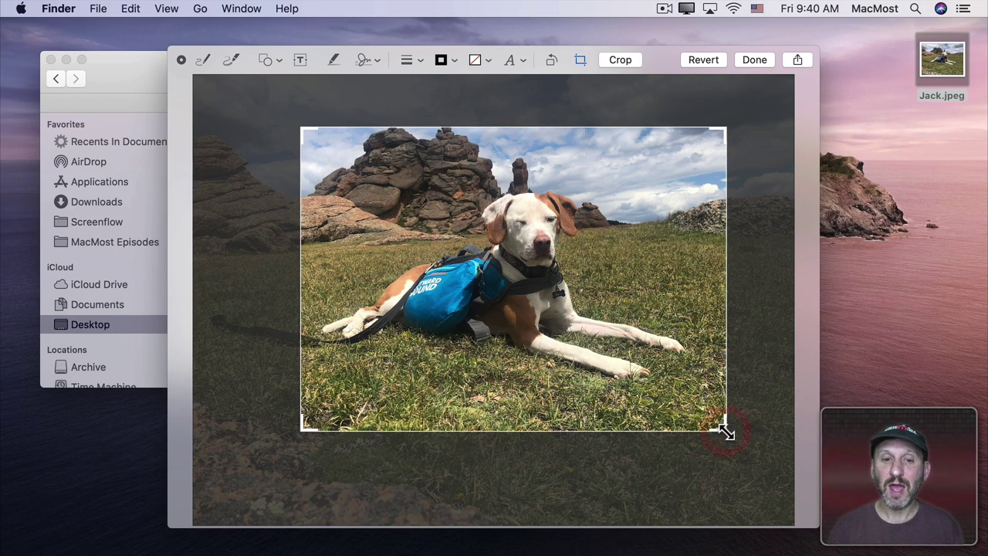
pyautogui.click(620, 62)
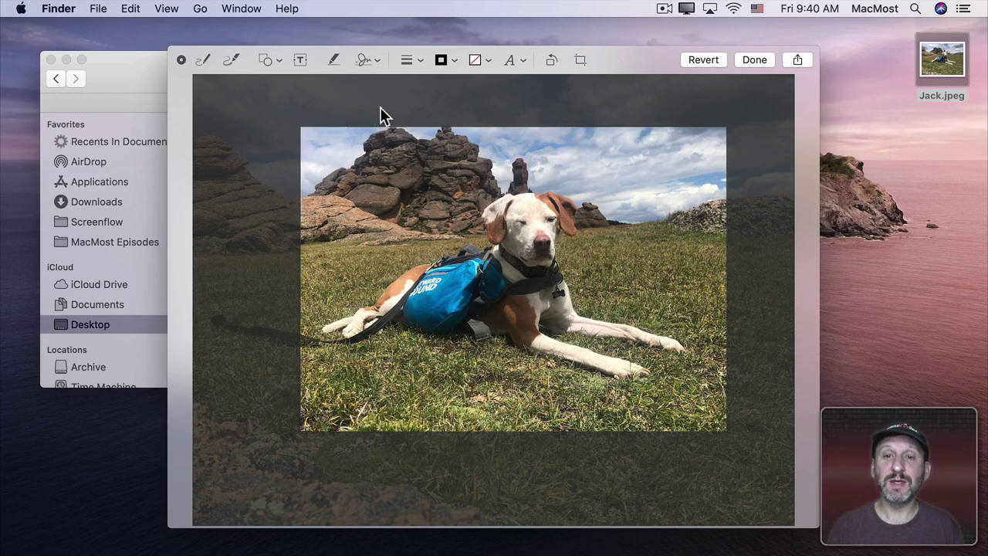
pyautogui.click(575, 59)
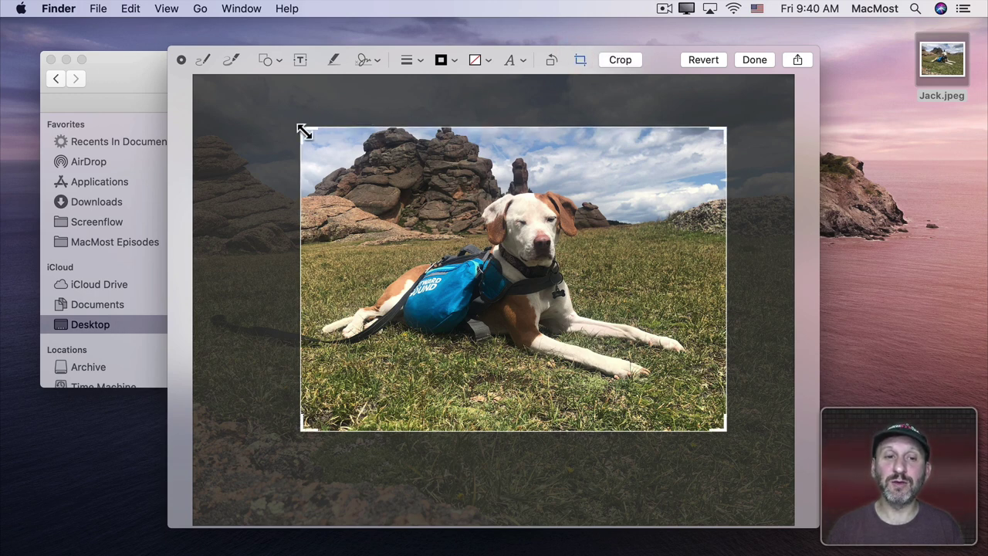
pyautogui.moveTo(302, 128)
pyautogui.mouseDown()
pyautogui.moveTo(284, 114)
pyautogui.moveTo(298, 116)
pyautogui.mouseUp()
pyautogui.click(616, 61)
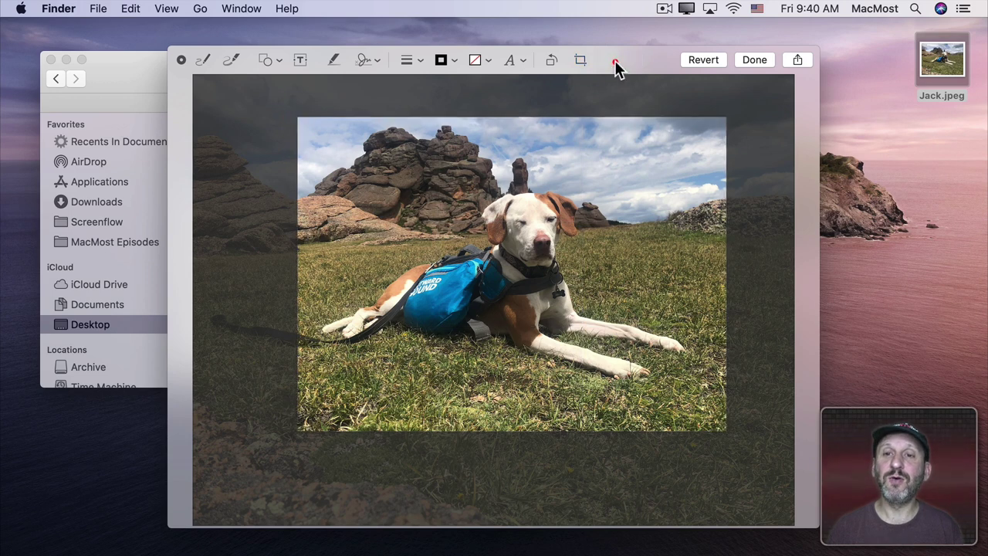
# - Save the Markup crop of Jack.jpeg with Done
pyautogui.click(766, 60)
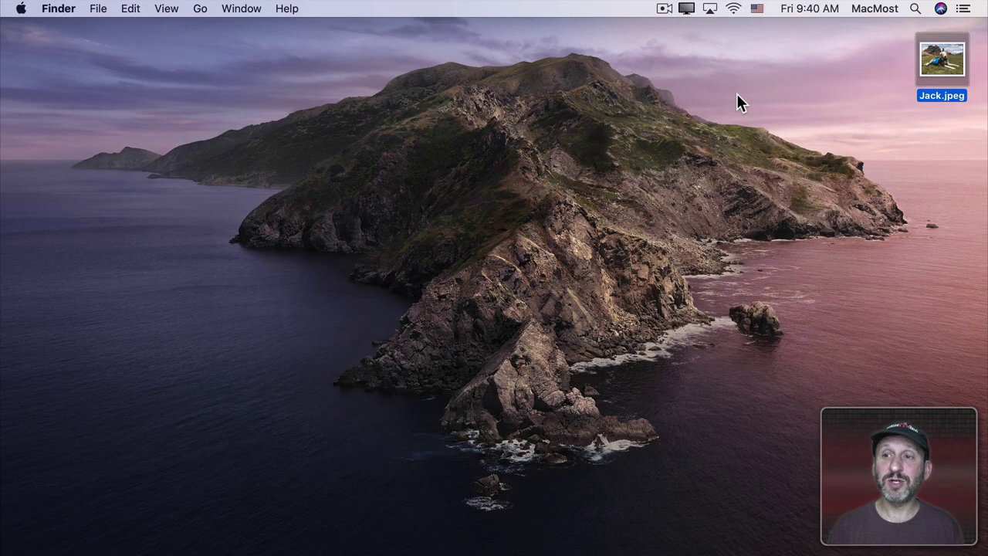
# - Select Jack.jpeg on the desktop and open its Quick Look preview in Markup mode
pyautogui.click(737, 95)
pyautogui.click(950, 66)
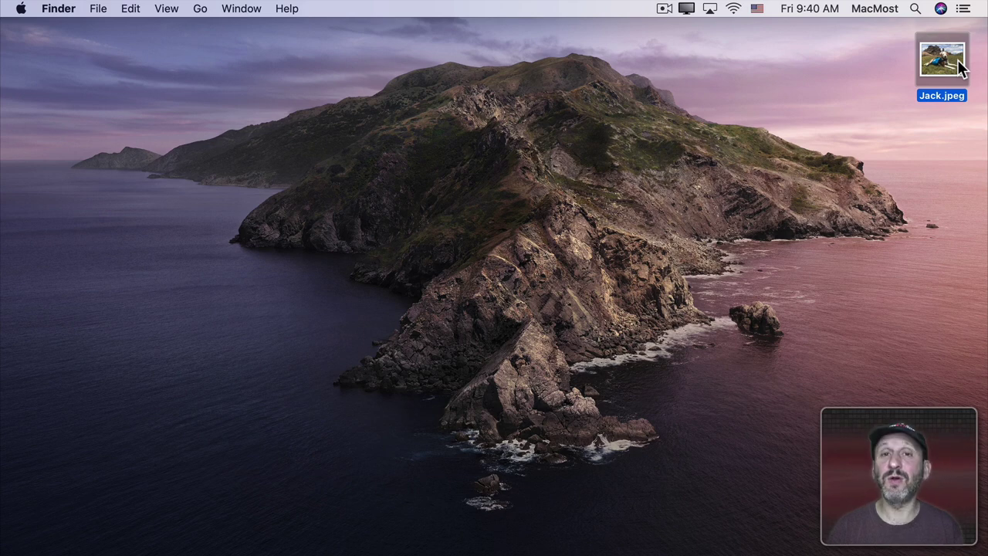
pyautogui.press('space')
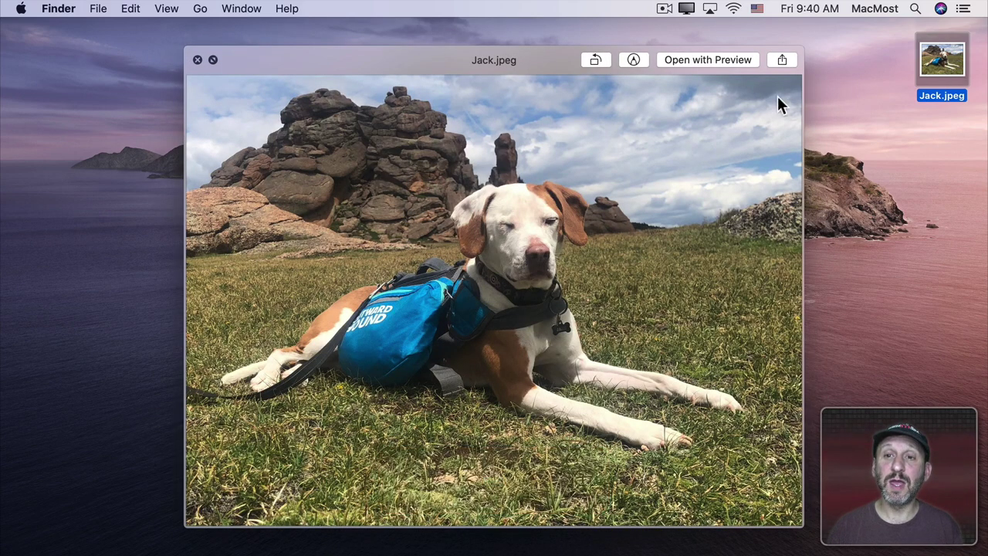
pyautogui.click(633, 60)
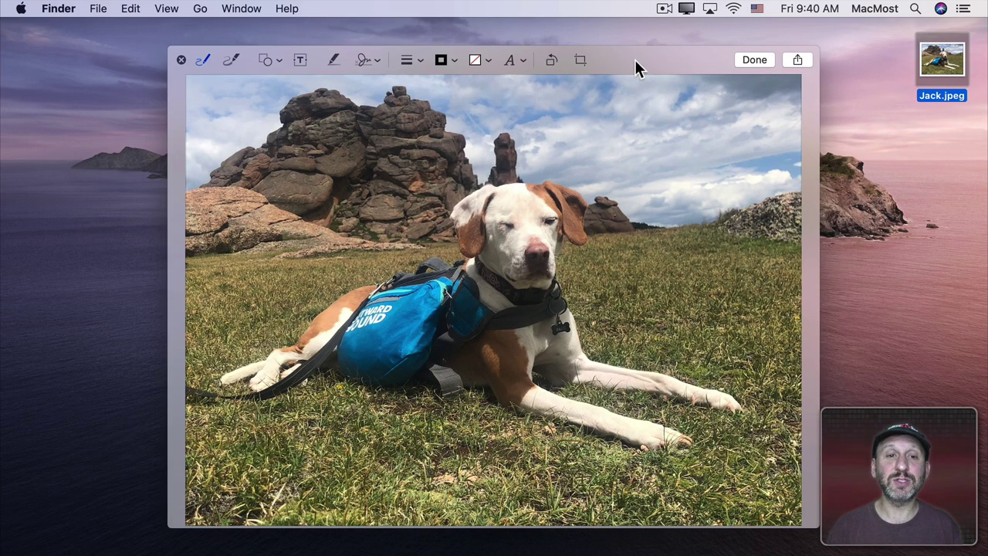
# - Open Jack.jpeg for markup through its shortcut menu's Quick Actions > Markup
pyautogui.click(180, 63)
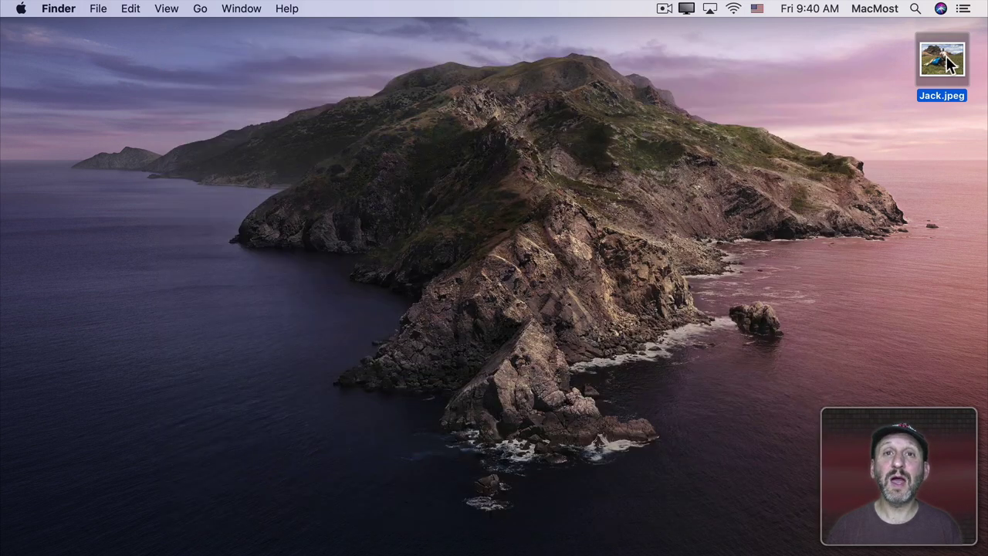
pyautogui.keyDown('ctrl'); pyautogui.click(943, 55); pyautogui.keyUp('ctrl')
pyautogui.moveTo(803, 245)
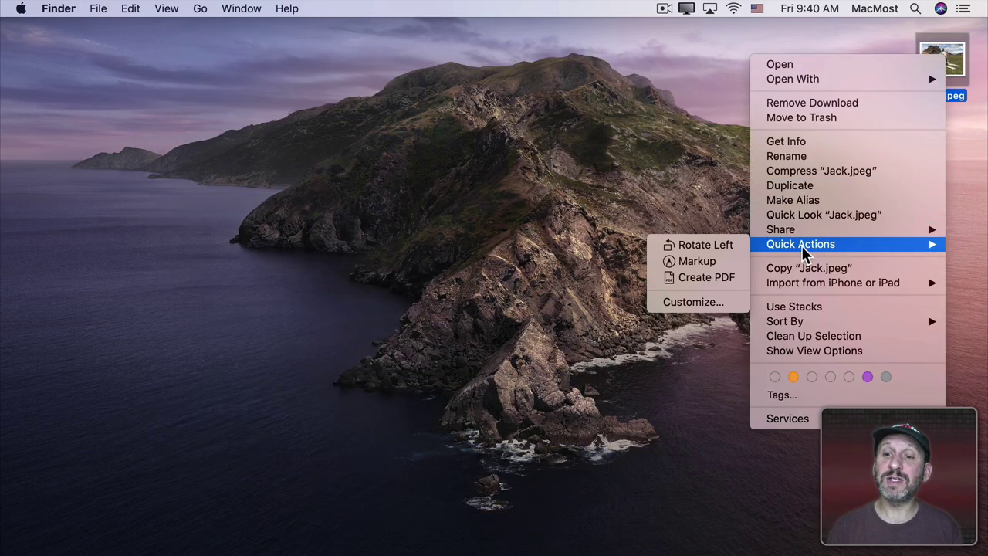
pyautogui.click(710, 260)
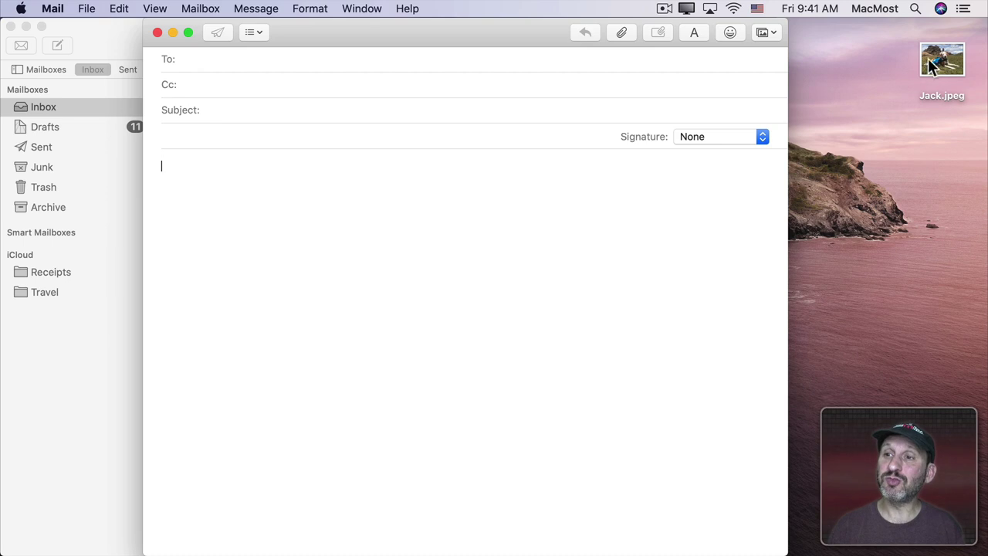
# - Place Jack.jpeg at actual size into the new message body and show its photo options
pyautogui.moveTo(942, 61); pyautogui.dragTo(199, 181)
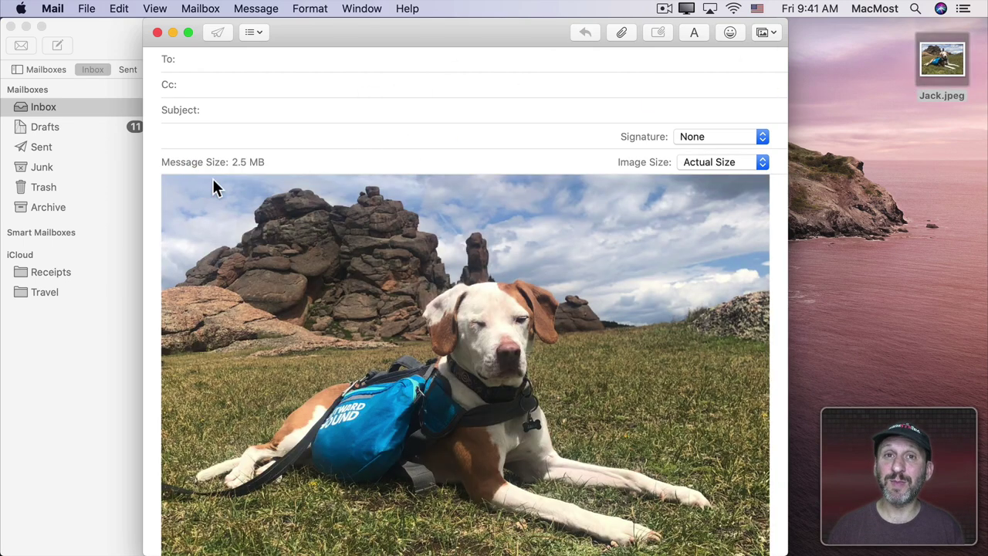
pyautogui.moveTo(285, 248)
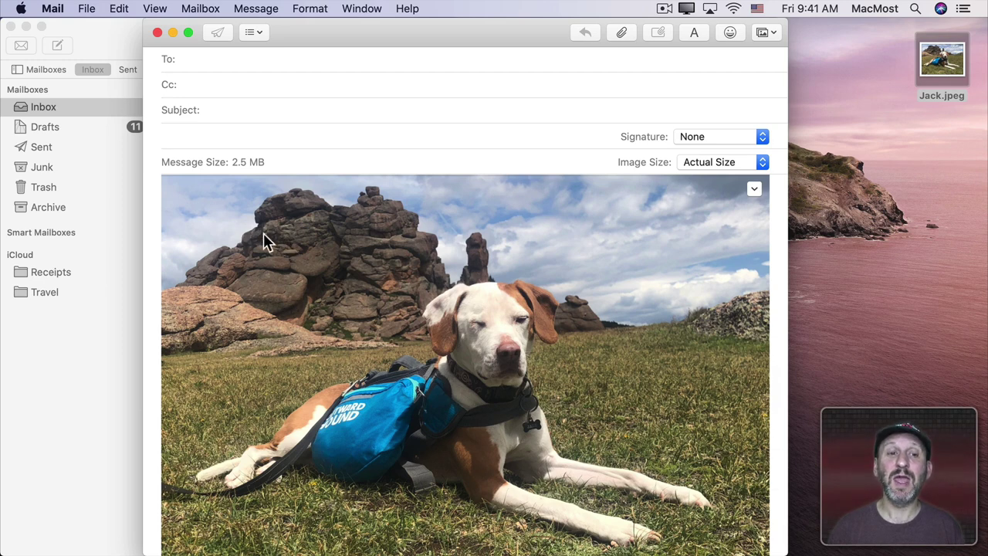
pyautogui.click(754, 190)
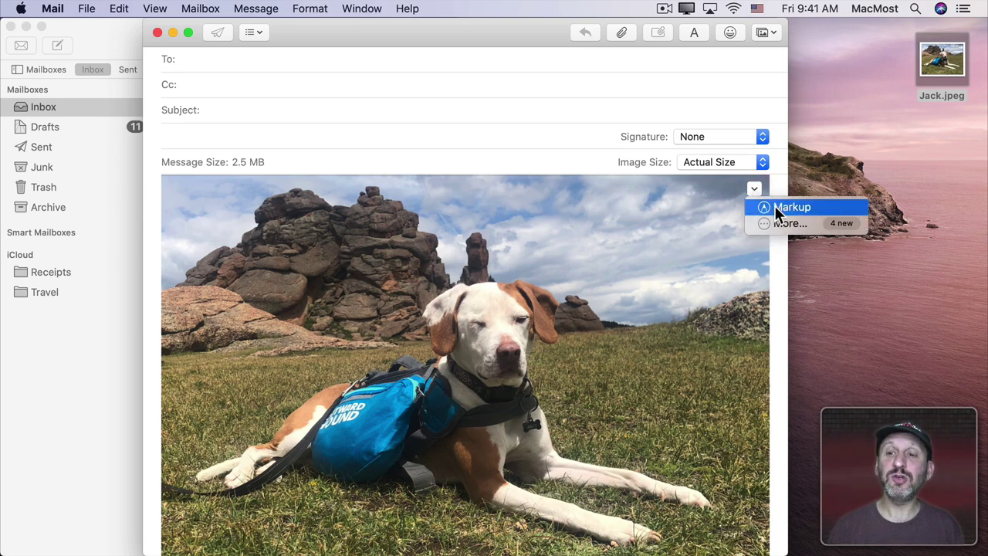
# - Crop the embedded photo with Markup to just the dog's head and the rocks behind it
pyautogui.click(776, 207)
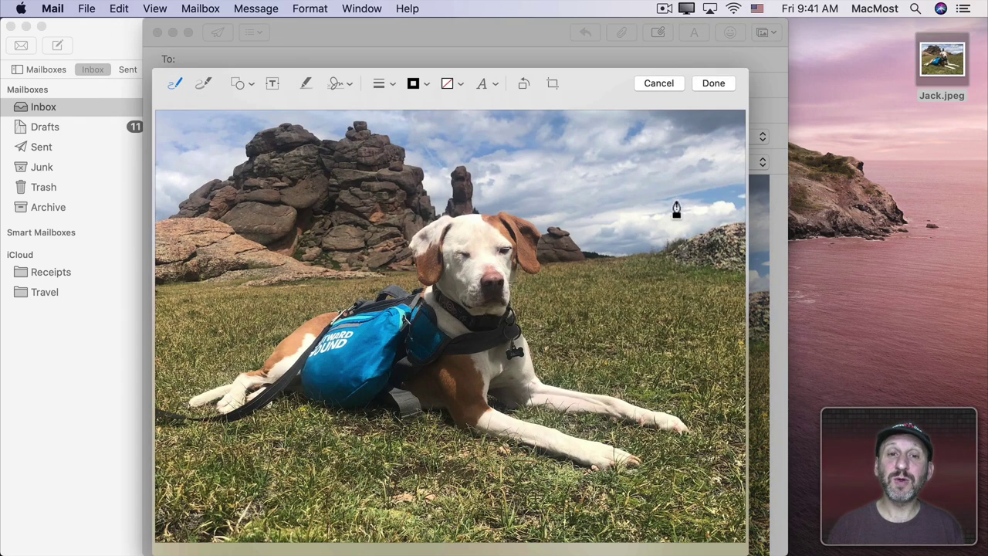
pyautogui.click(552, 84)
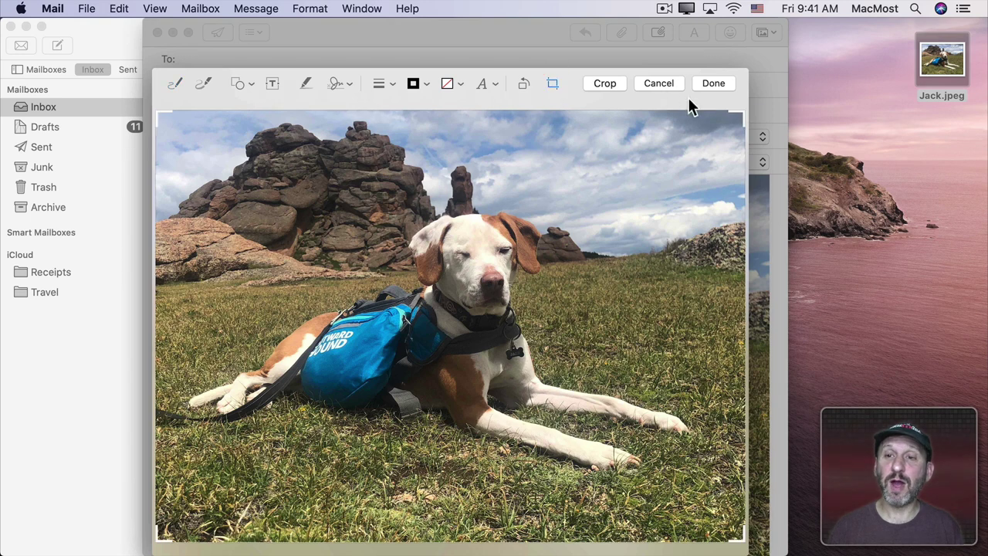
pyautogui.moveTo(735, 113); pyautogui.dragTo(570, 137)
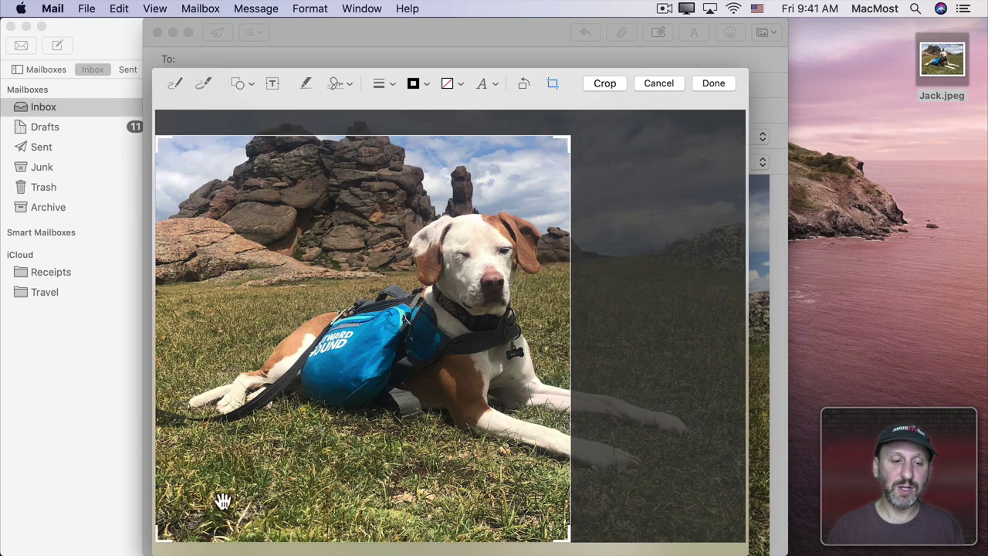
pyautogui.moveTo(165, 535); pyautogui.dragTo(342, 410)
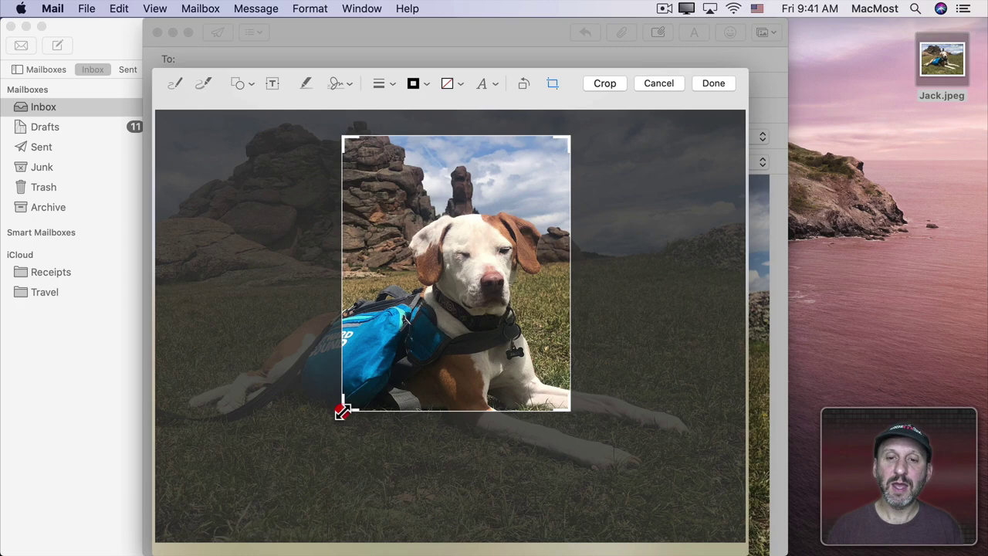
pyautogui.click(608, 83)
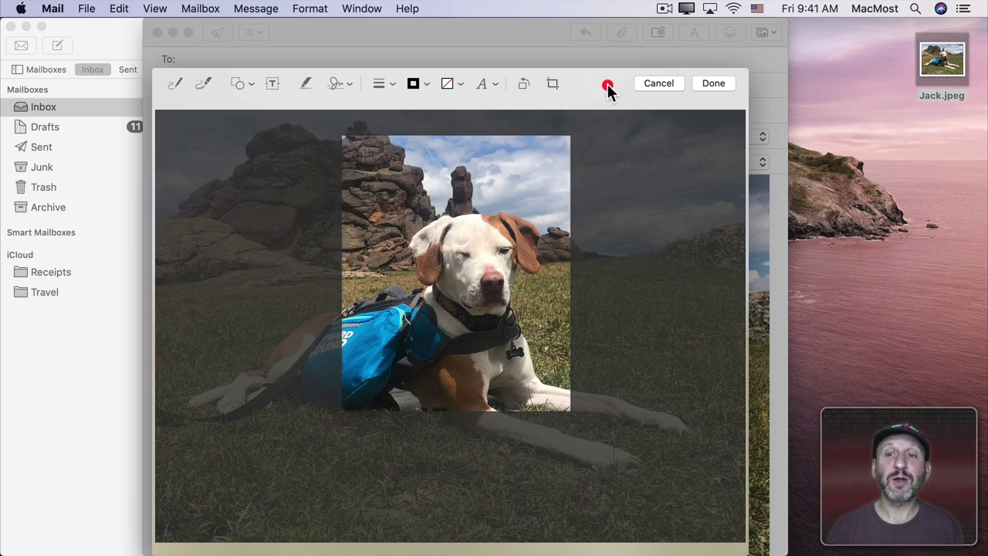
pyautogui.click(714, 80)
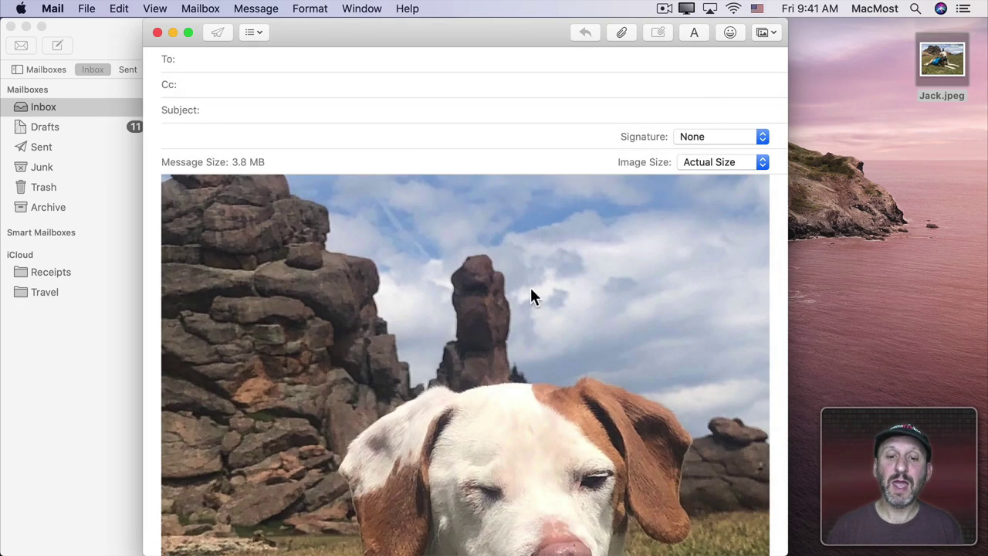
pyautogui.scroll(-10, 529, 298)
pyautogui.scroll(10, 529, 293)
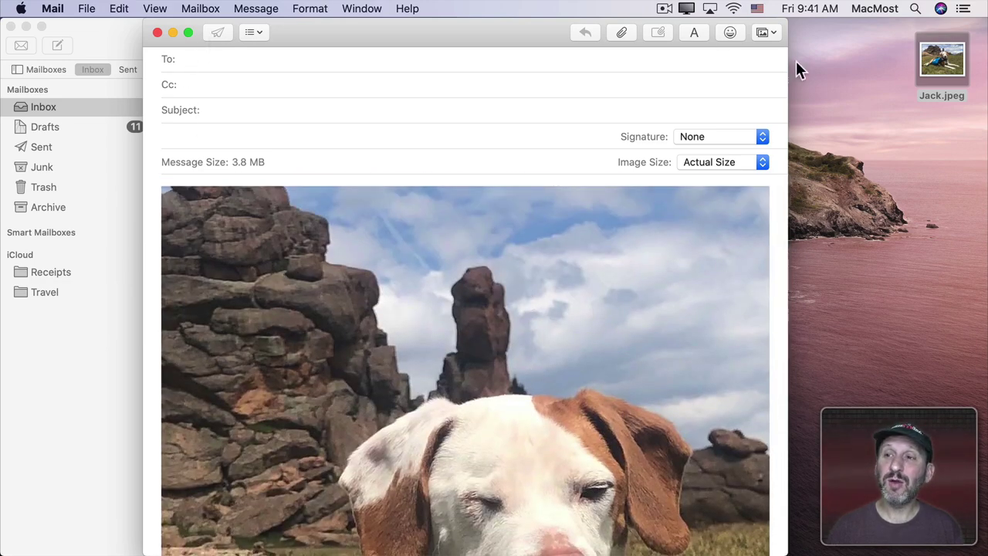
pyautogui.click(942, 62)
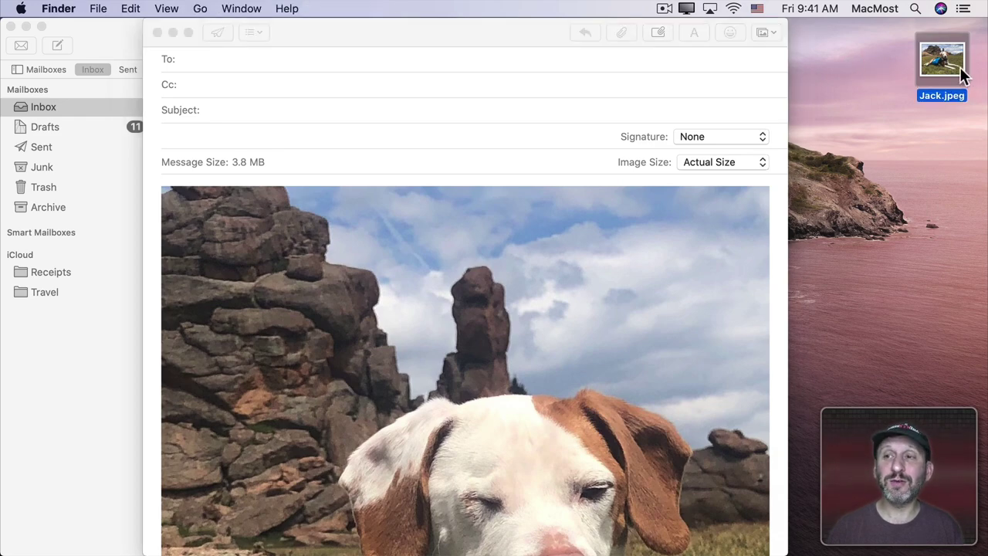
pyautogui.press('space')
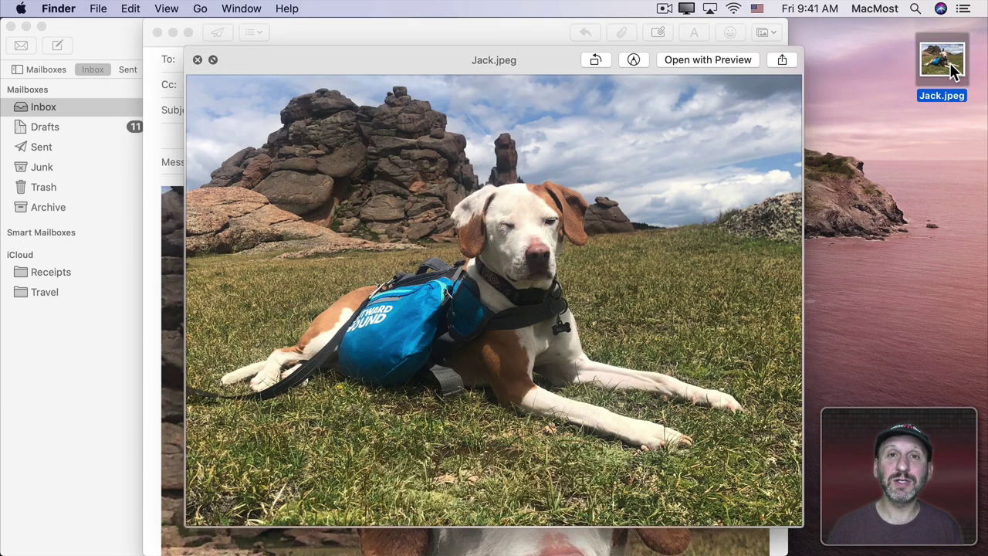
pyautogui.press('space')
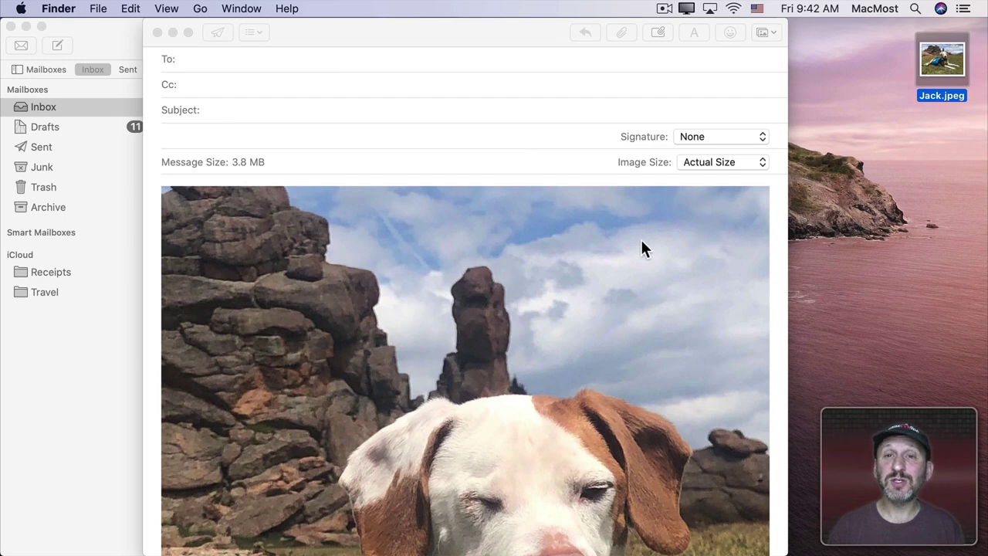